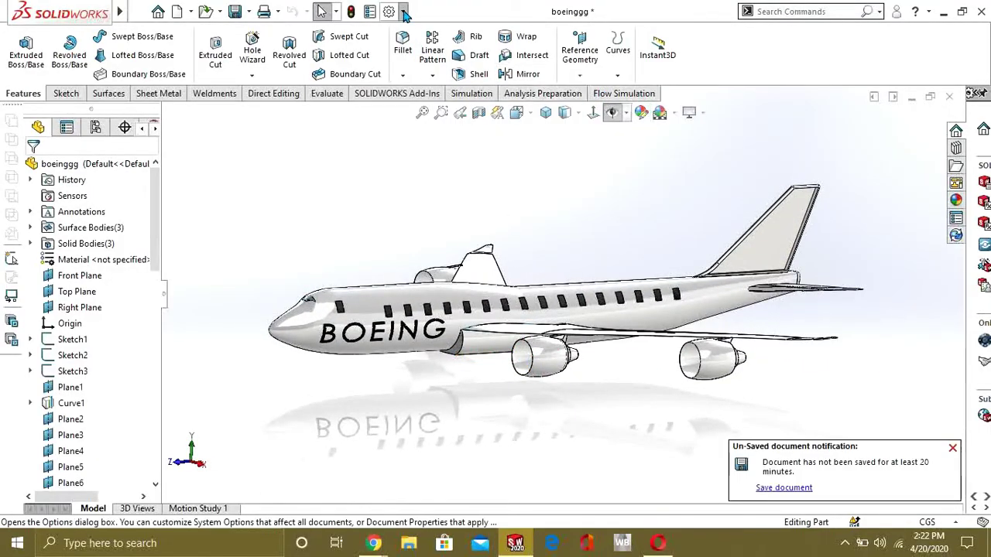
Check in the add-ins list that SOLIDWORKS Flow Simulation 2020 is enabled.
{"action": "left_click", "coordinate": [420, 66]}
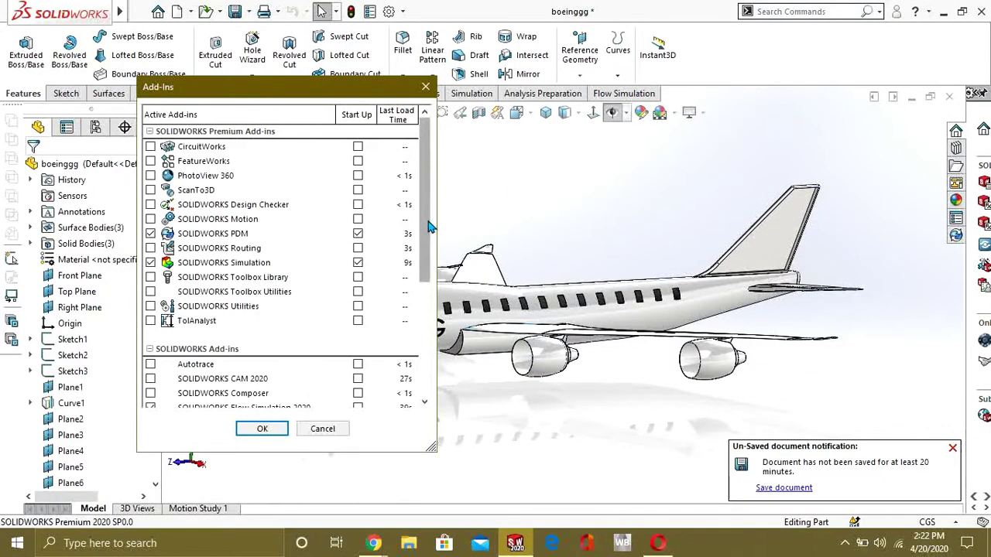
{"action": "scroll", "coordinate": [431, 225], "scroll_direction": "down", "scroll_amount": 2}
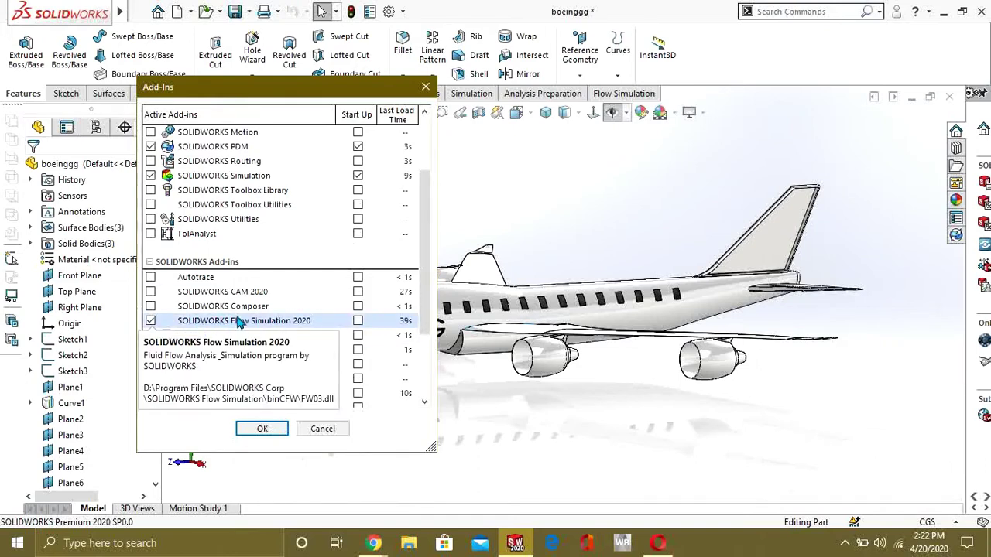
{"action": "left_click", "coordinate": [262, 428]}
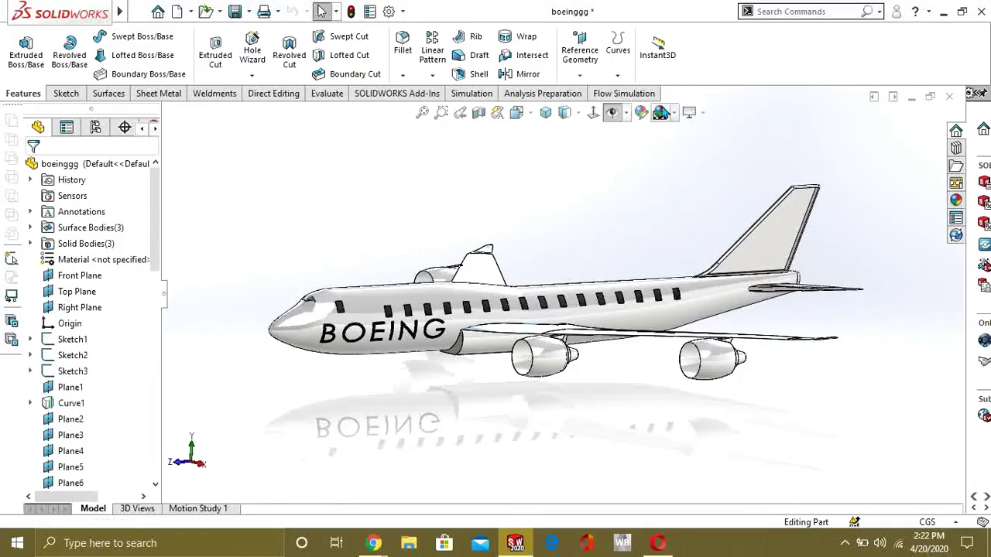
Start a Flow Simulation wizard project named Aeroplane and accept the SI (m-kg-s) unit system.
{"action": "left_click", "coordinate": [637, 94]}
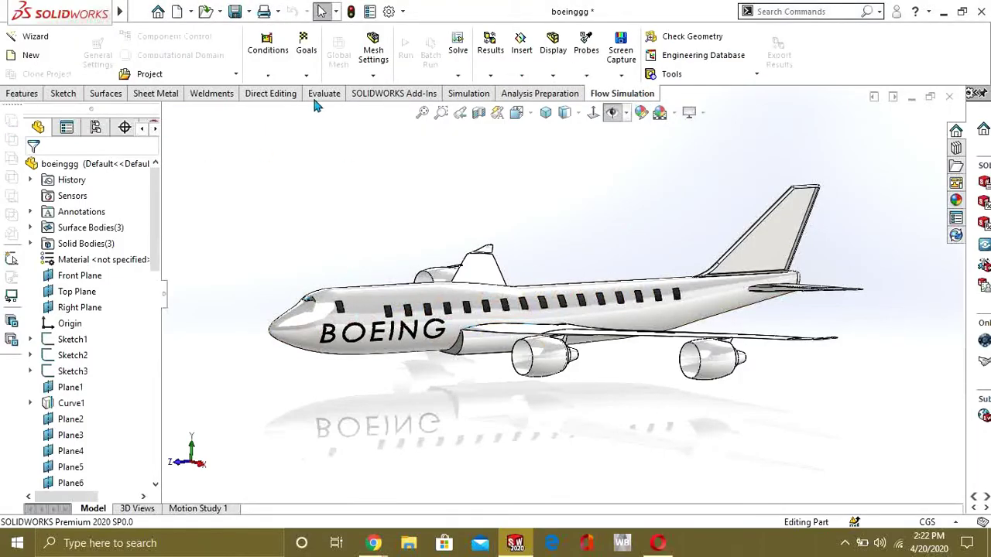
{"action": "left_click", "coordinate": [42, 41]}
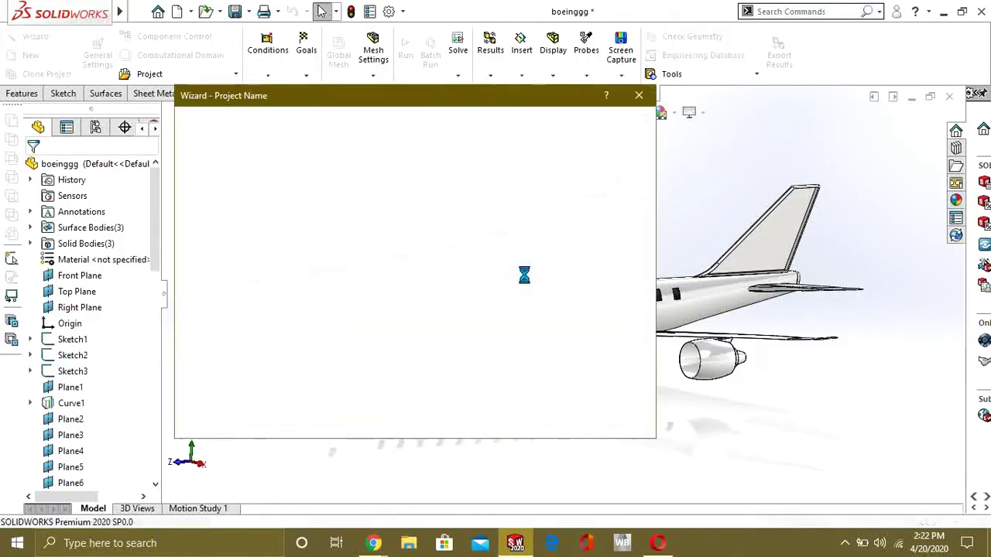
{"action": "left_click_drag", "start_coordinate": [475, 138], "coordinate": [434, 138]}
{"action": "key", "text": "BackSpace"}
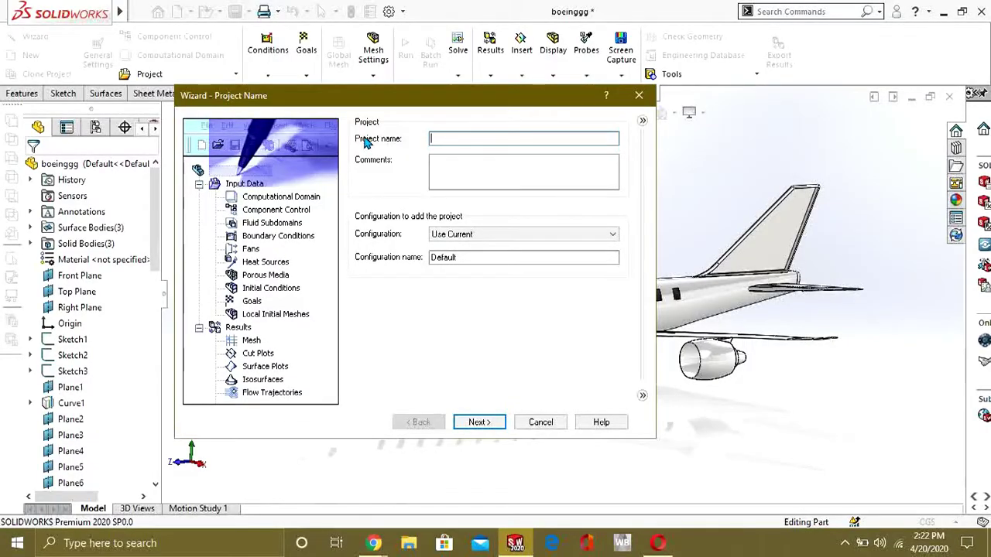
{"action": "type", "text": "Aeroplane"}
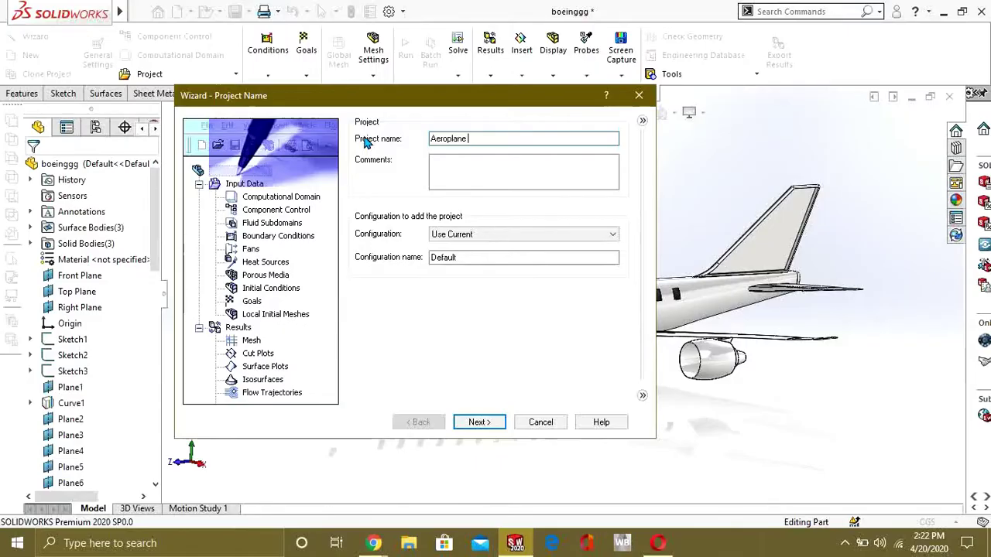
{"action": "left_click", "coordinate": [491, 426]}
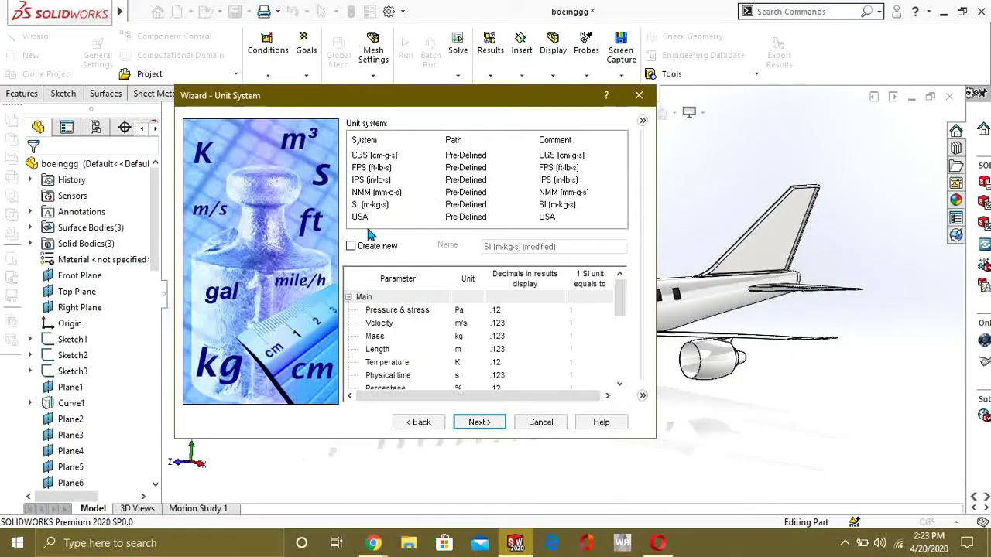
{"action": "left_click_drag", "start_coordinate": [619, 297], "coordinate": [626, 275]}
{"action": "left_click", "coordinate": [482, 425]}
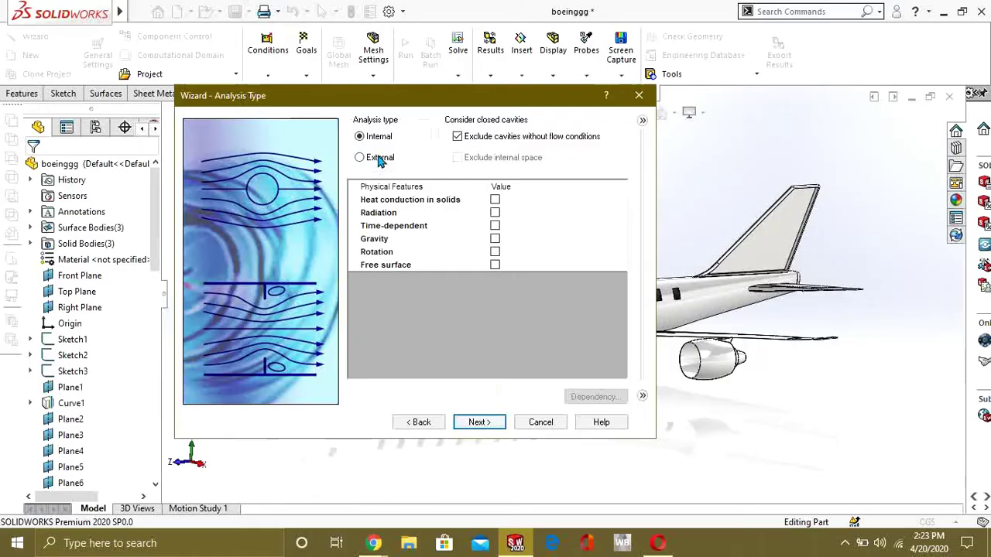
Choose an external analysis, exclude cavities without flow conditions and internal space, and enable gravity.
{"action": "left_click", "coordinate": [379, 158]}
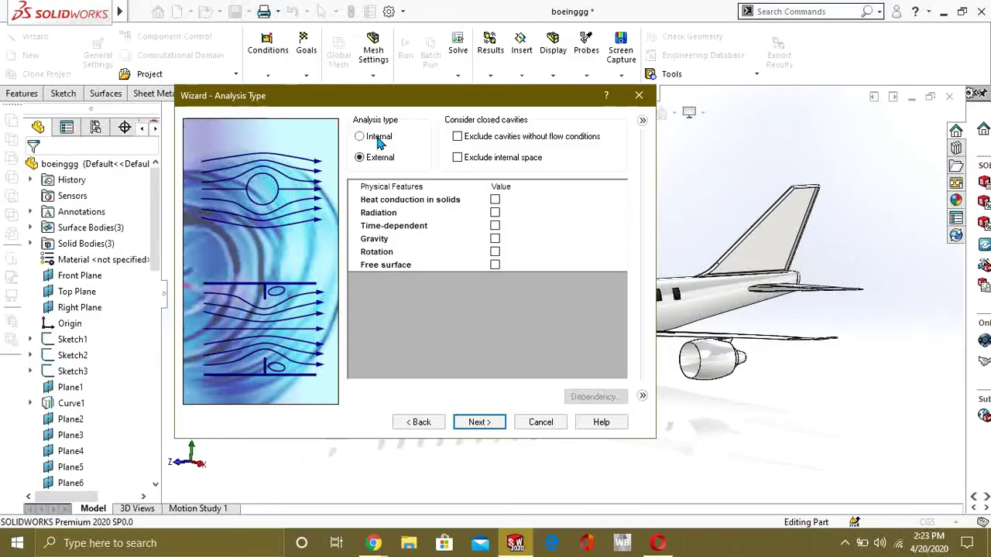
{"action": "left_click", "coordinate": [457, 137]}
{"action": "left_click", "coordinate": [496, 240]}
{"action": "left_click", "coordinate": [495, 239]}
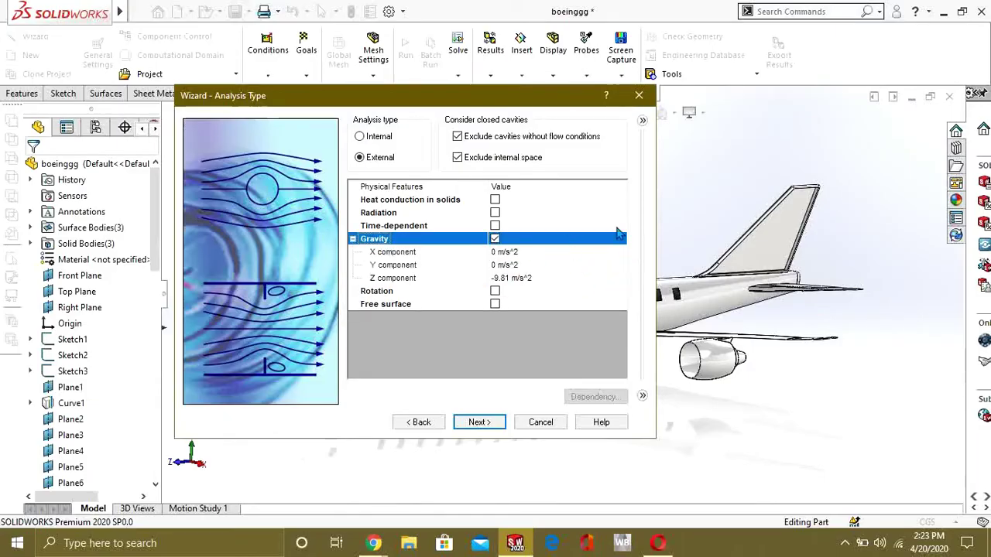
Set the gravity components to -9.8 m/s^2 in Y and 0 m/s^2 in Z, and accept the analysis type.
{"action": "left_click_drag", "start_coordinate": [515, 99], "coordinate": [594, 52]}
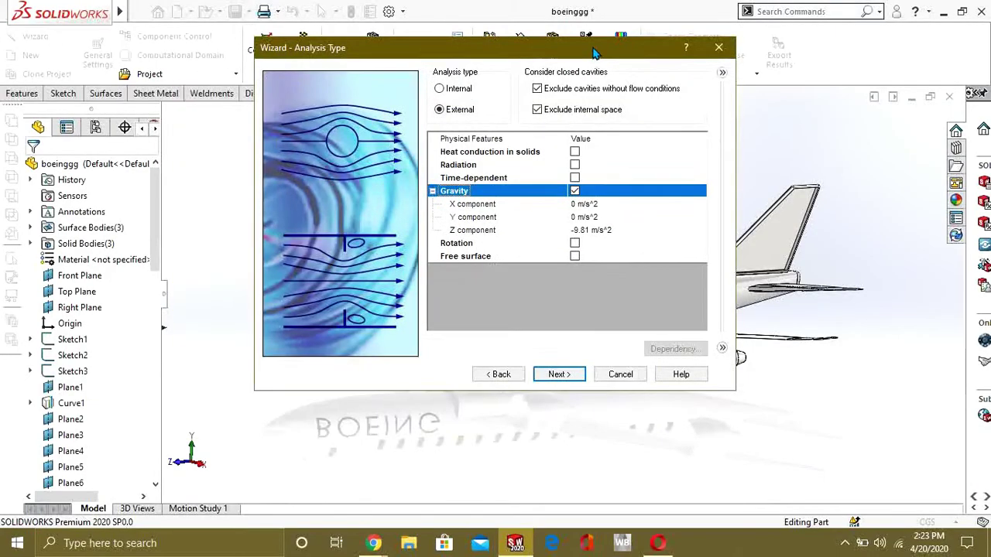
{"action": "left_click", "coordinate": [582, 230]}
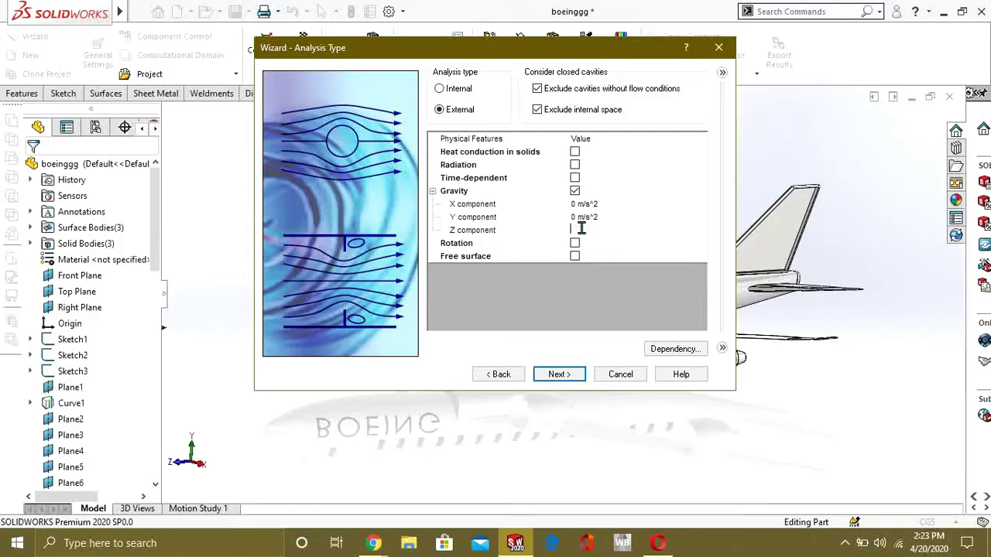
{"action": "key", "text": "Return"}
{"action": "left_click", "coordinate": [578, 218]}
{"action": "key", "text": "Return"}
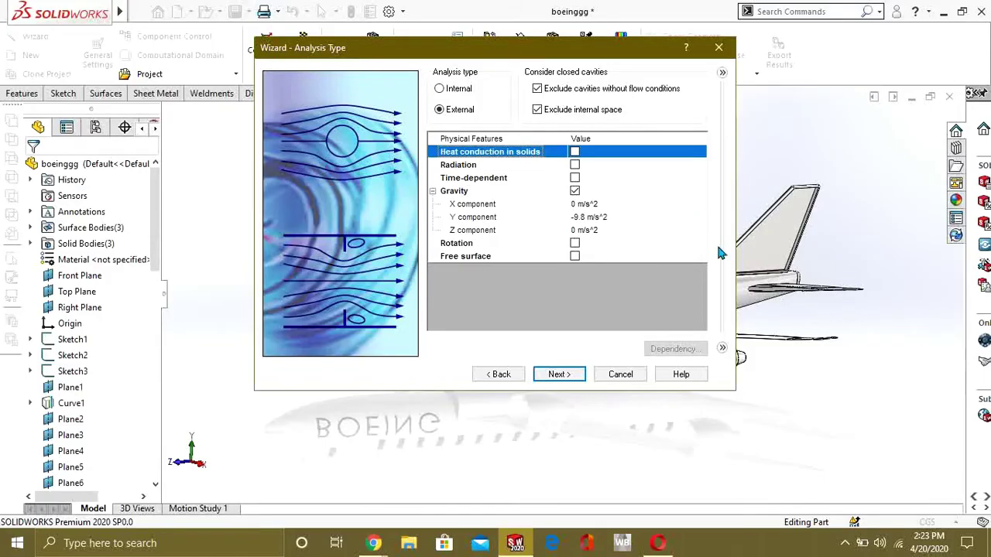
{"action": "left_click", "coordinate": [565, 375]}
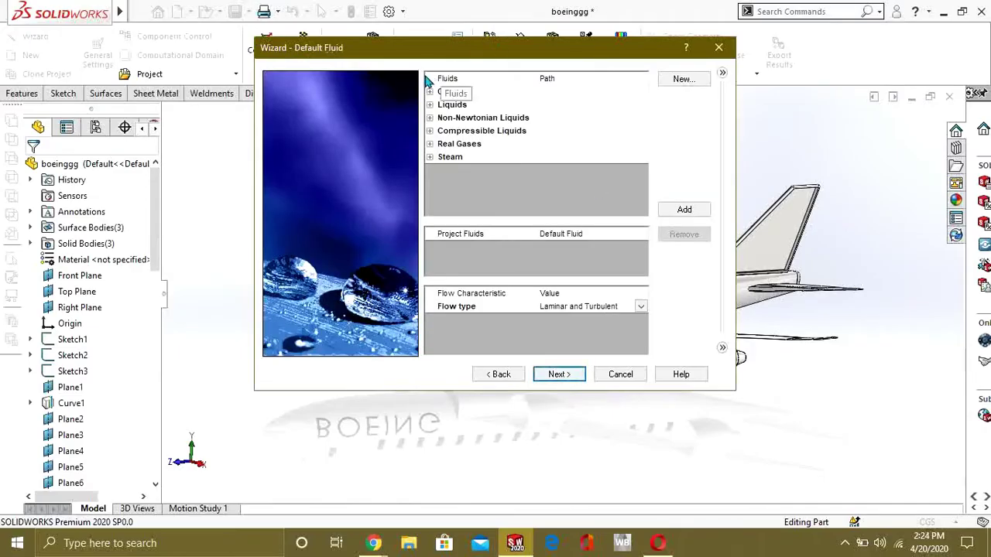
Add the predefined gas Air as the project's default fluid and accept the default wall conditions.
{"action": "left_click", "coordinate": [431, 92]}
{"action": "left_click", "coordinate": [467, 132]}
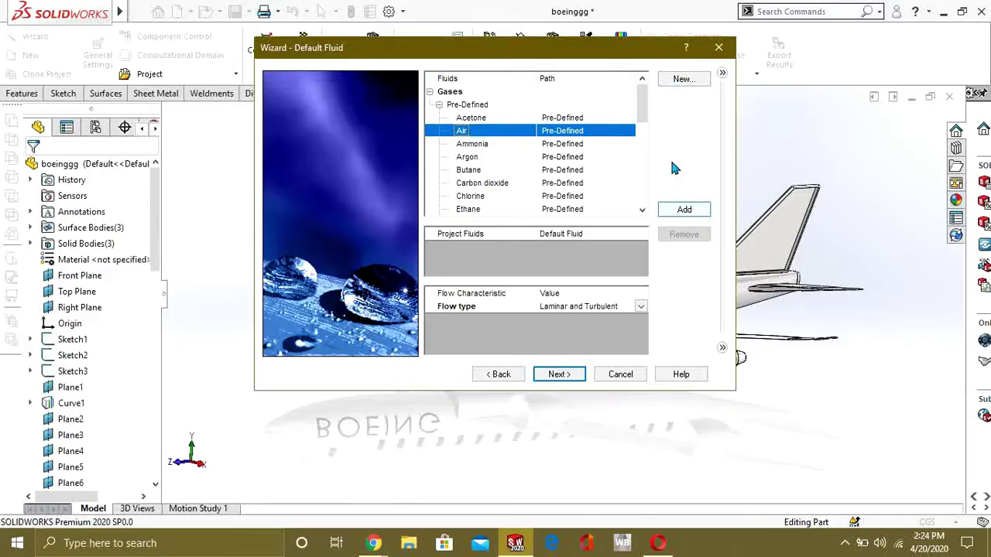
{"action": "mouse_move", "coordinate": [643, 102]}
{"action": "left_mouse_down"}
{"action": "mouse_move", "coordinate": [643, 137]}
{"action": "mouse_move", "coordinate": [648, 100]}
{"action": "left_mouse_up"}
{"action": "left_click", "coordinate": [684, 209]}
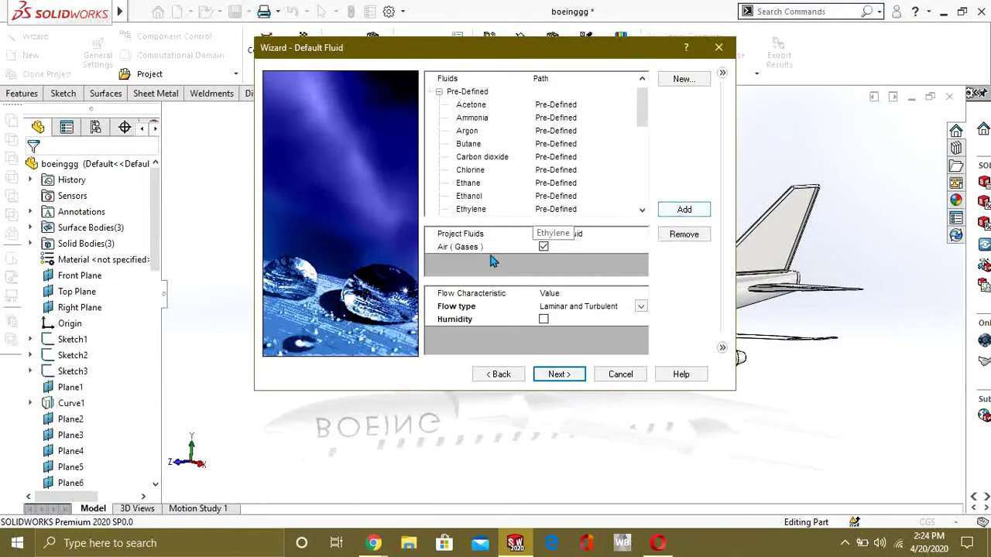
{"action": "left_click", "coordinate": [560, 375]}
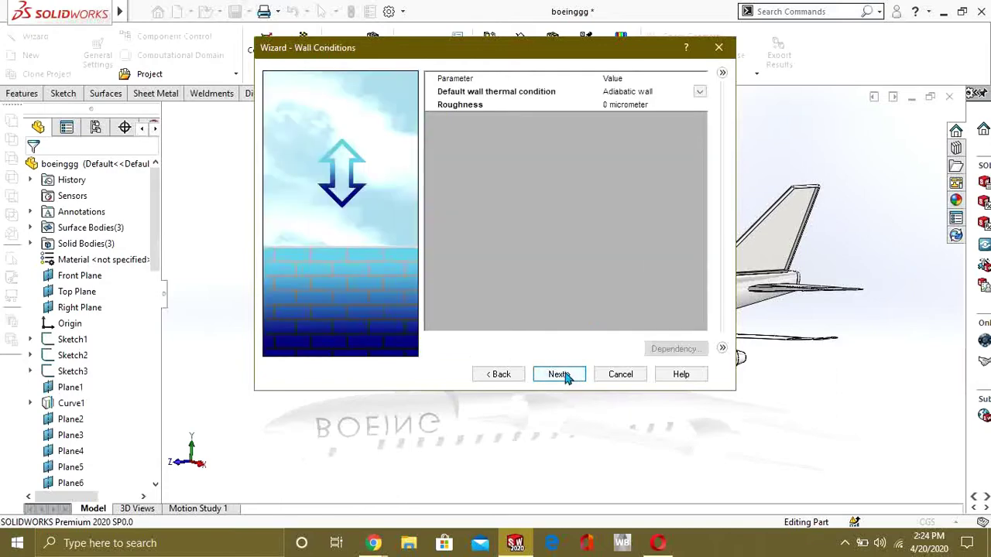
{"action": "left_click", "coordinate": [561, 374]}
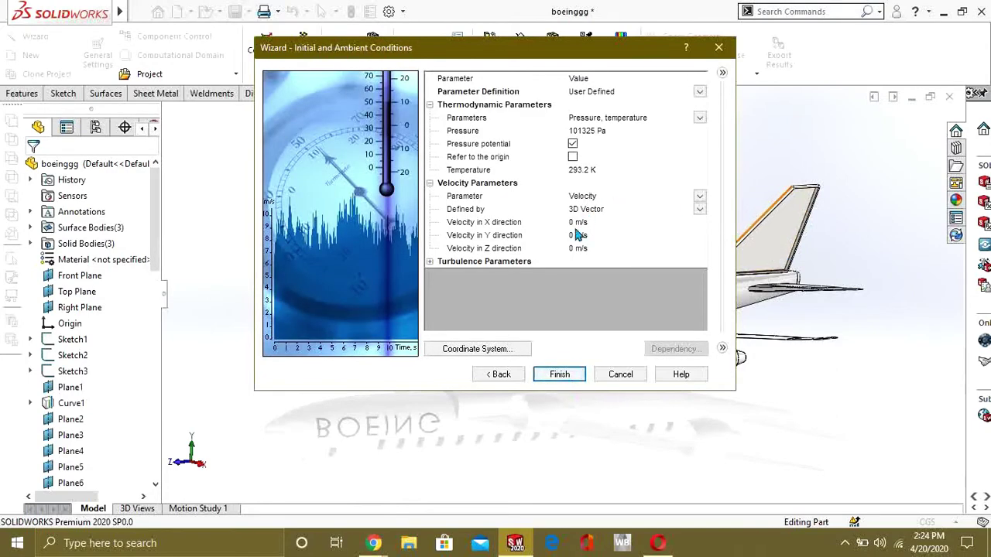
Set the ambient velocity in the Z direction to -120 m/s and finish the project wizard.
{"action": "left_click_drag", "start_coordinate": [554, 50], "coordinate": [668, 65]}
{"action": "mouse_move", "coordinate": [220, 422]}
{"action": "middle_mouse_down"}
{"action": "mouse_move", "coordinate": [247, 423]}
{"action": "mouse_move", "coordinate": [231, 422]}
{"action": "middle_mouse_up"}
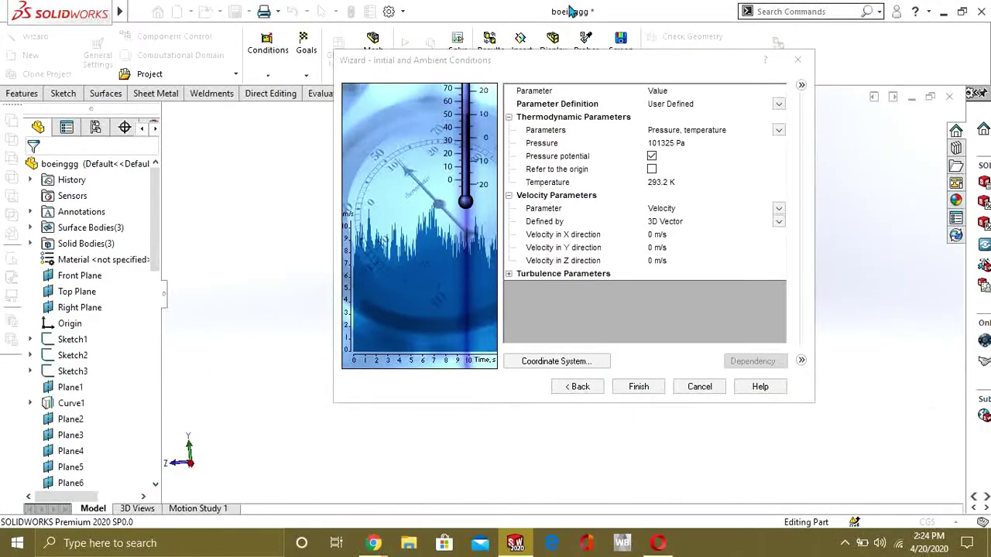
{"action": "scroll", "coordinate": [465, 317], "scroll_direction": "down", "scroll_amount": 5}
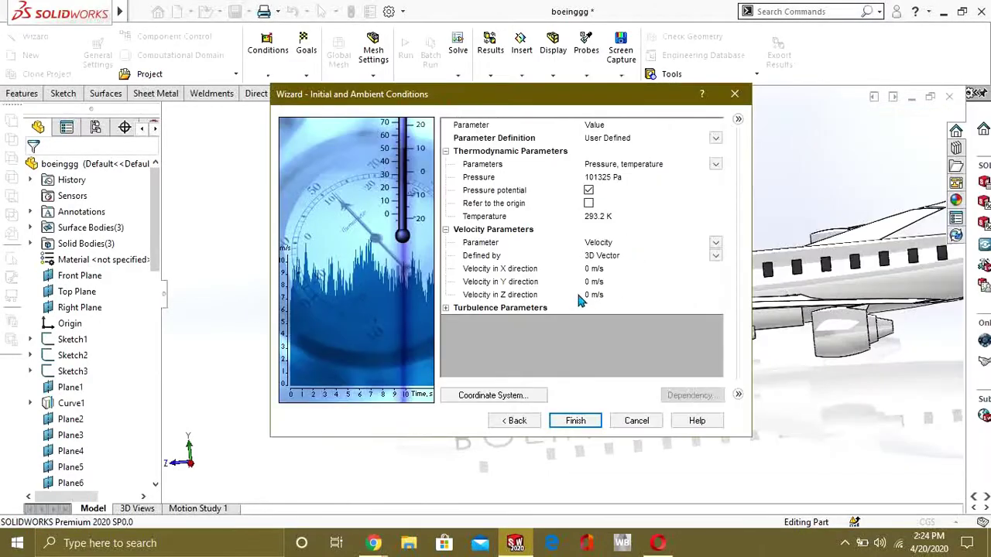
{"action": "left_click", "coordinate": [591, 296]}
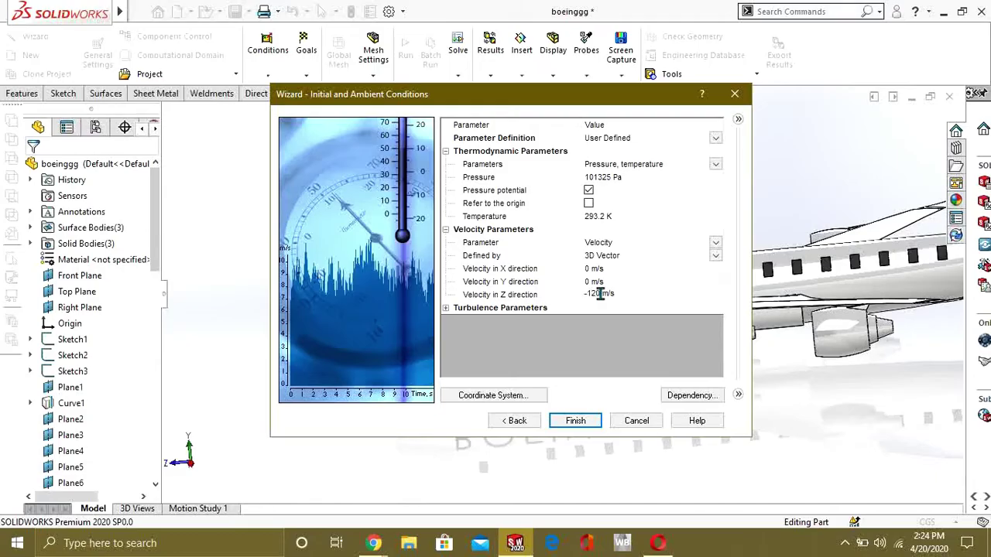
{"action": "left_click", "coordinate": [599, 294]}
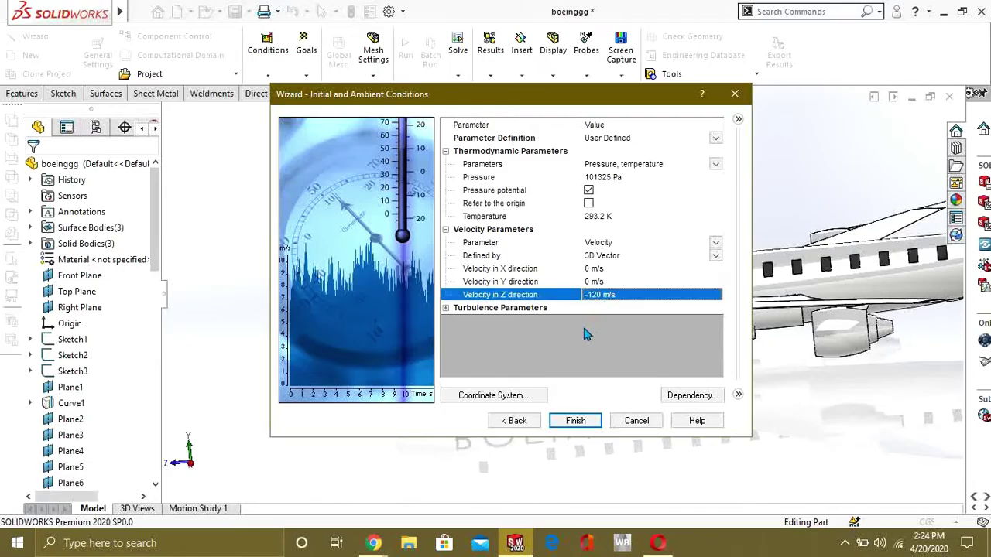
{"action": "left_click", "coordinate": [579, 420]}
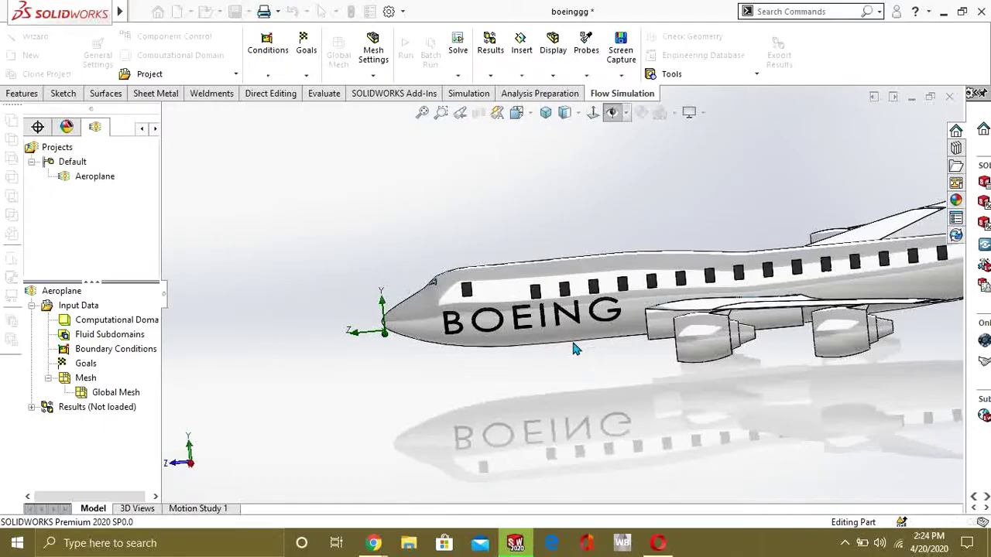
Examine the computational domain box around the aircraft and its X max boundary.
{"action": "middle_click_drag", "start_coordinate": [617, 295], "coordinate": [576, 184]}
{"action": "mouse_move", "coordinate": [743, 385]}
{"action": "middle_mouse_down"}
{"action": "mouse_move", "coordinate": [710, 256]}
{"action": "mouse_move", "coordinate": [625, 316]}
{"action": "mouse_move", "coordinate": [734, 299]}
{"action": "mouse_move", "coordinate": [633, 308]}
{"action": "mouse_move", "coordinate": [592, 355]}
{"action": "middle_mouse_up"}
{"action": "left_click", "coordinate": [111, 326]}
{"action": "mouse_move", "coordinate": [667, 308]}
{"action": "middle_mouse_down"}
{"action": "mouse_move", "coordinate": [699, 287]}
{"action": "mouse_move", "coordinate": [704, 301]}
{"action": "mouse_move", "coordinate": [681, 303]}
{"action": "middle_mouse_up"}
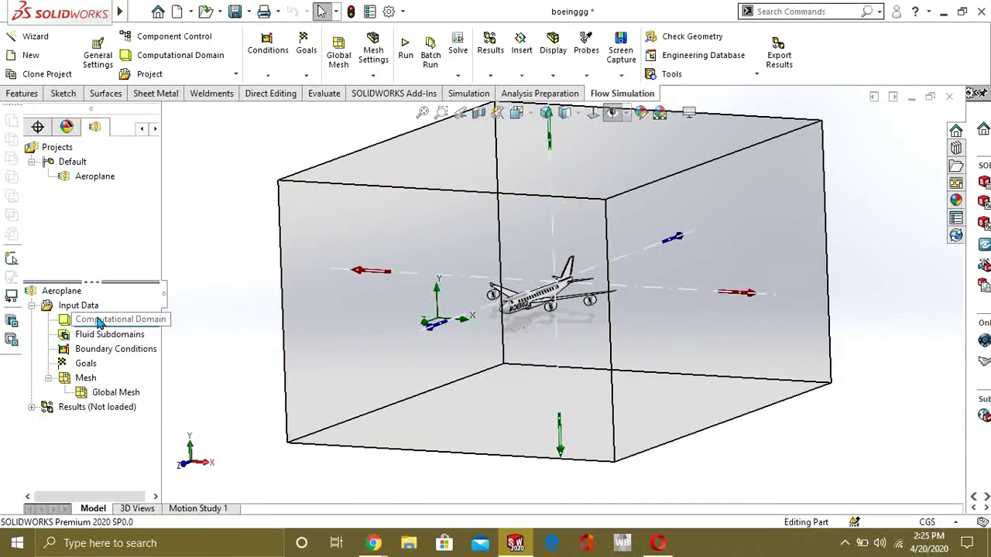
{"action": "left_click", "coordinate": [738, 294]}
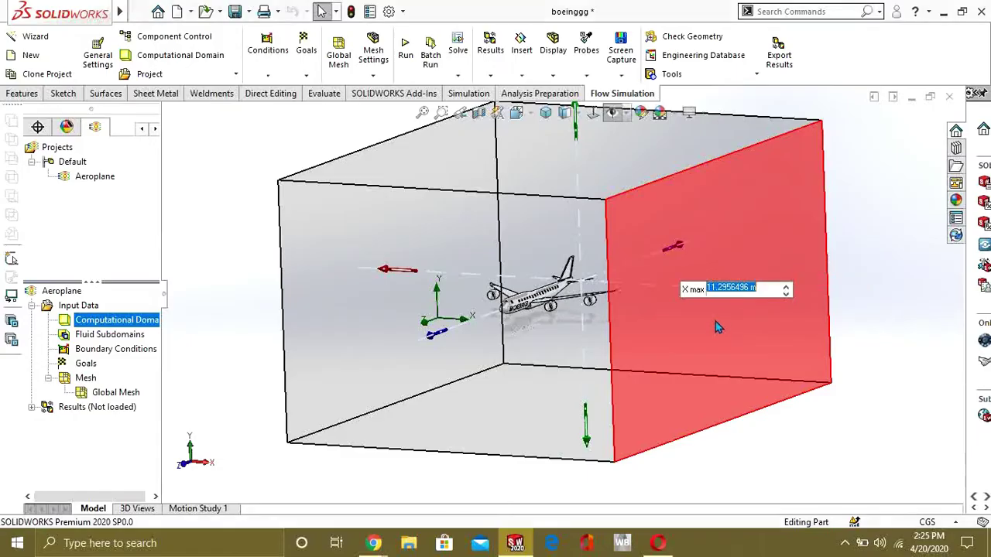
{"action": "middle_click_drag", "start_coordinate": [715, 321], "coordinate": [739, 333]}
{"action": "left_click", "coordinate": [730, 310]}
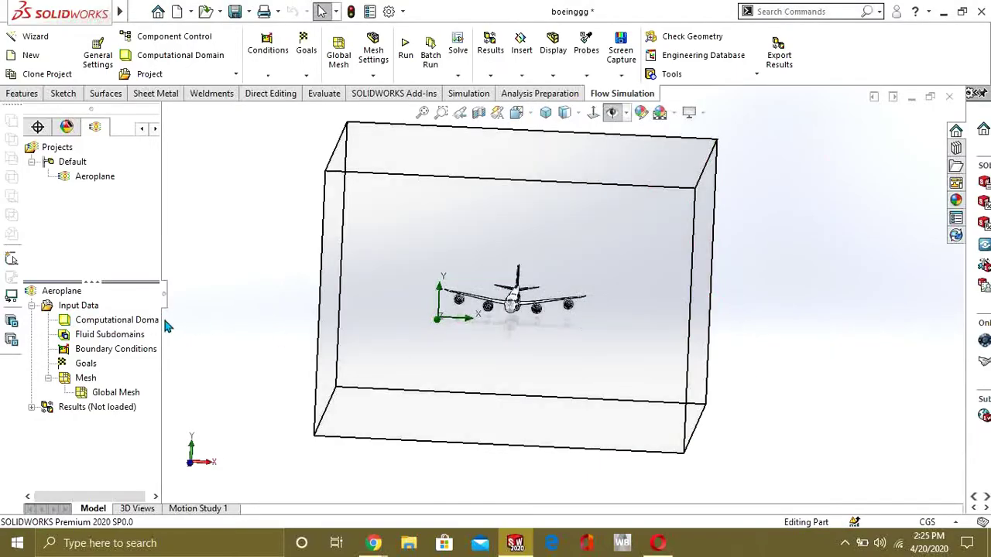
Shrink the computational domain towards the aircraft on both X sides and both Y sides.
{"action": "left_click", "coordinate": [137, 323]}
{"action": "left_click_drag", "start_coordinate": [741, 300], "coordinate": [615, 294]}
{"action": "left_click_drag", "start_coordinate": [296, 283], "coordinate": [391, 287]}
{"action": "left_click_drag", "start_coordinate": [519, 139], "coordinate": [519, 210]}
{"action": "left_click_drag", "start_coordinate": [505, 458], "coordinate": [511, 385]}
{"action": "middle_click_drag", "start_coordinate": [511, 385], "coordinate": [434, 429]}
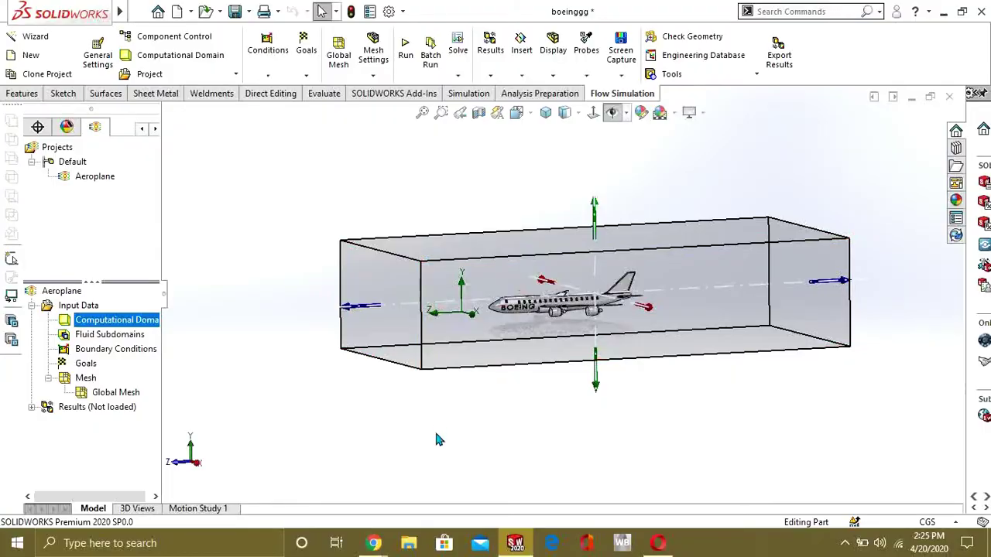
{"action": "left_click", "coordinate": [435, 428]}
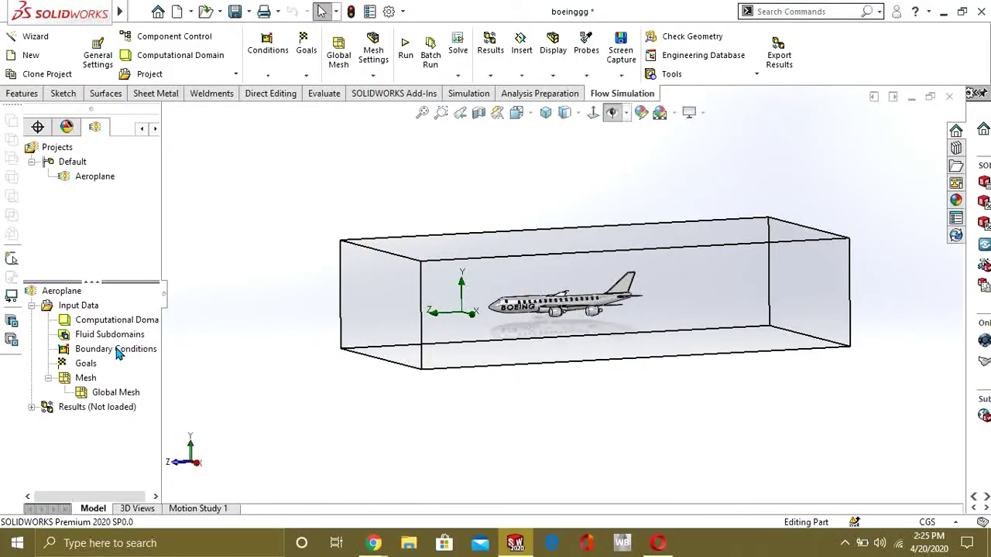
Insert global goals for the maximum total pressure, total temperature, velocity, and velocity in X, Y and Z.
{"action": "scroll", "coordinate": [294, 360], "scroll_direction": "down", "scroll_amount": 3}
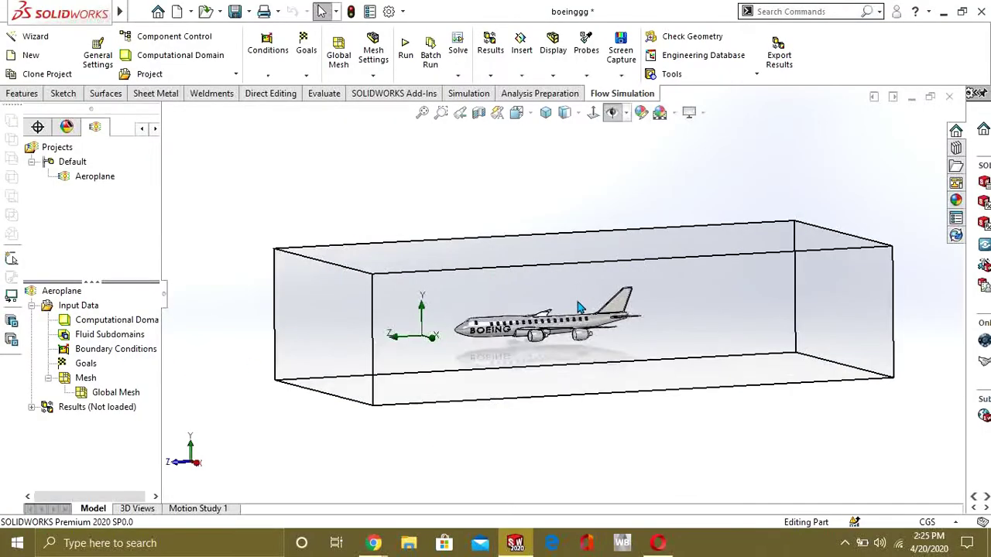
{"action": "middle_click_drag", "start_coordinate": [295, 360], "coordinate": [460, 360]}
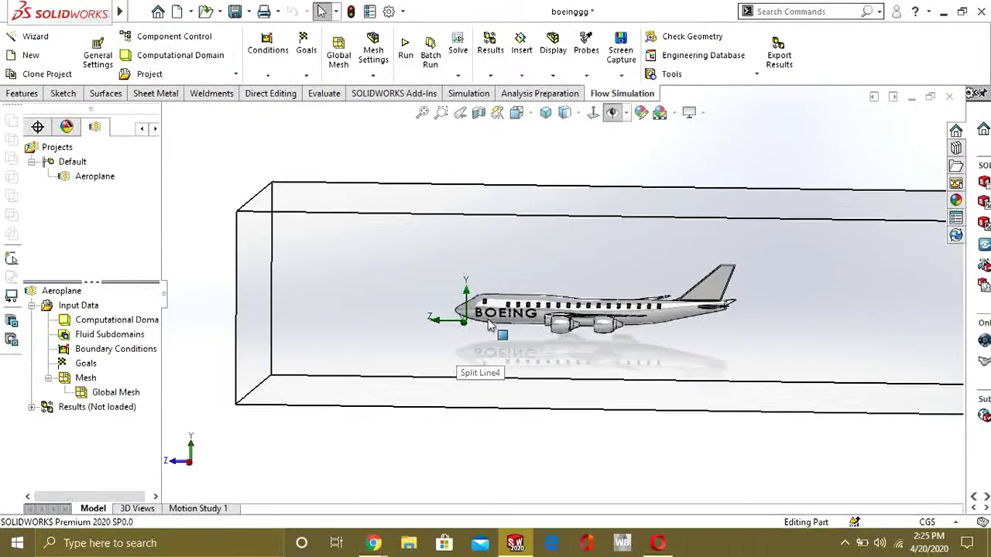
{"action": "right_click", "coordinate": [78, 364]}
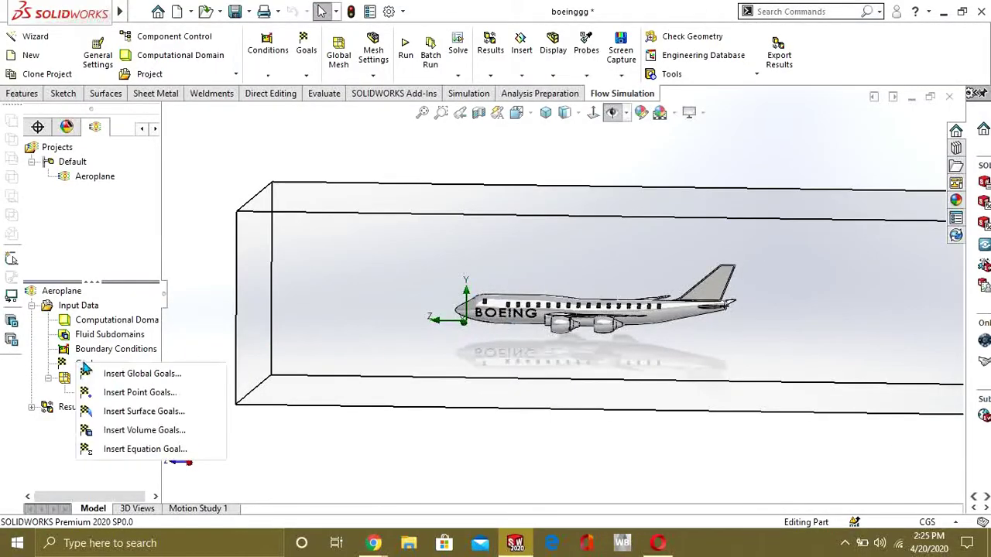
{"action": "left_click", "coordinate": [130, 373]}
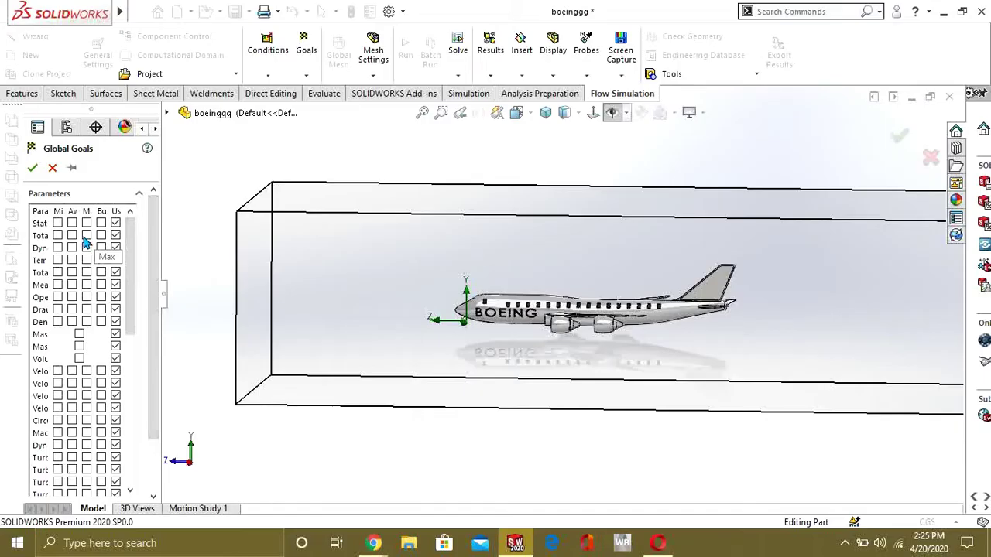
{"action": "left_click", "coordinate": [87, 235]}
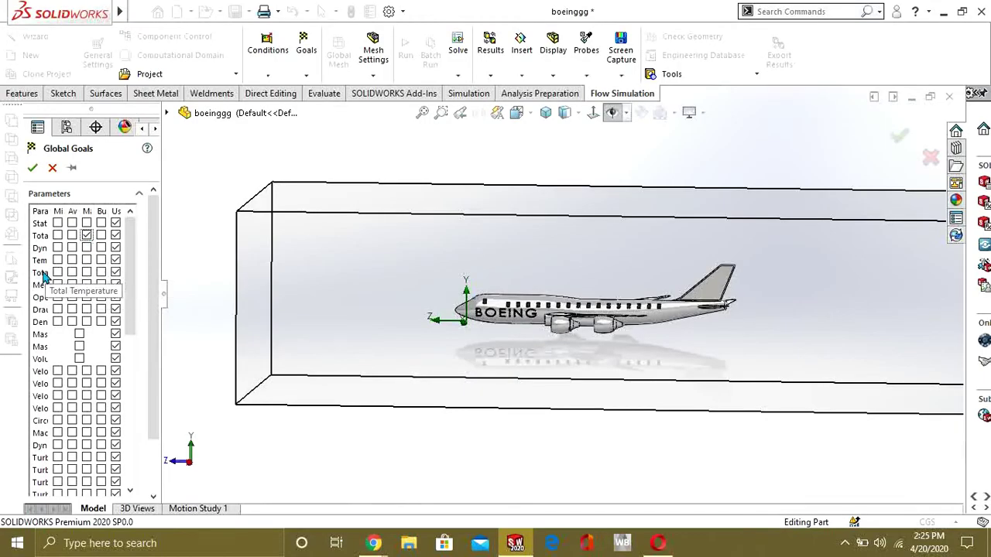
{"action": "left_click_drag", "start_coordinate": [132, 265], "coordinate": [130, 303]}
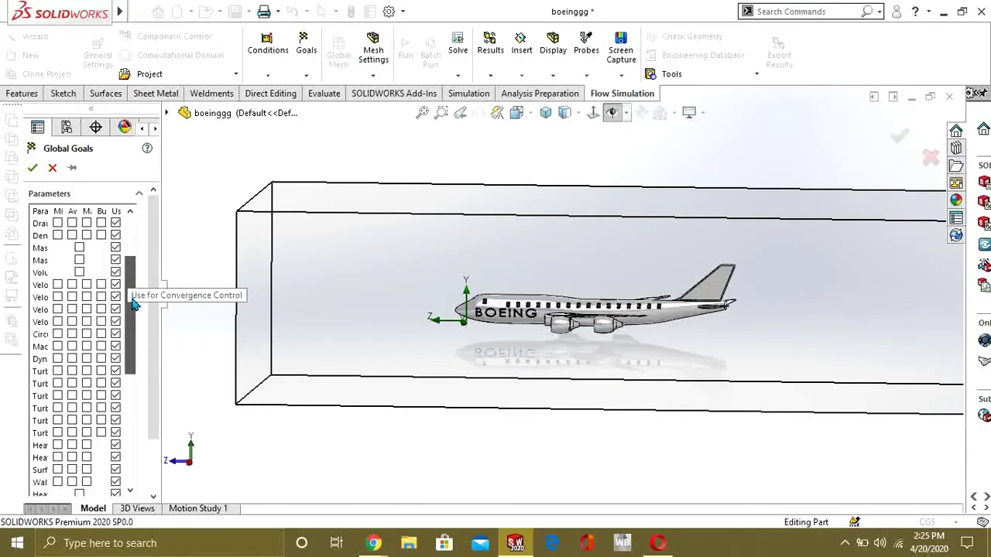
{"action": "left_click", "coordinate": [87, 309]}
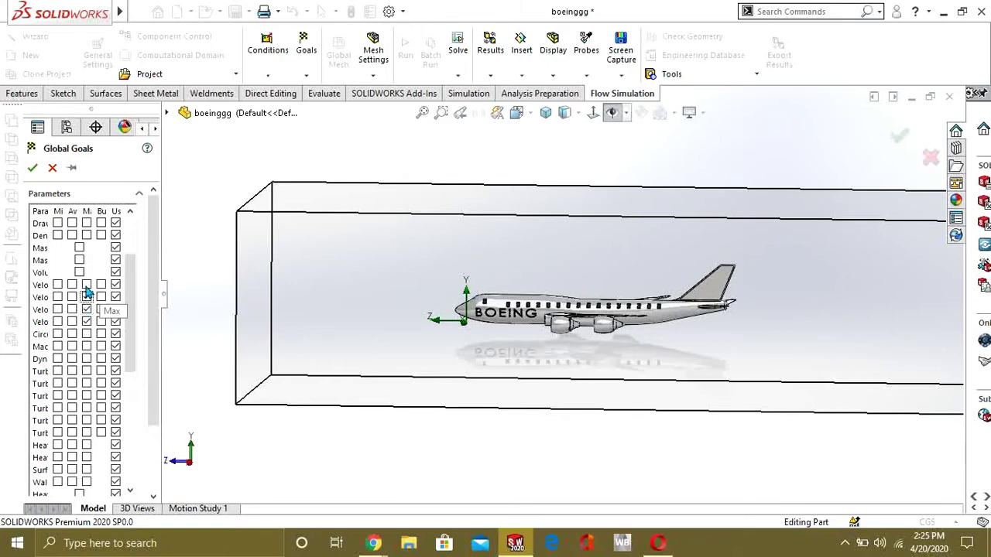
{"action": "left_click", "coordinate": [86, 284]}
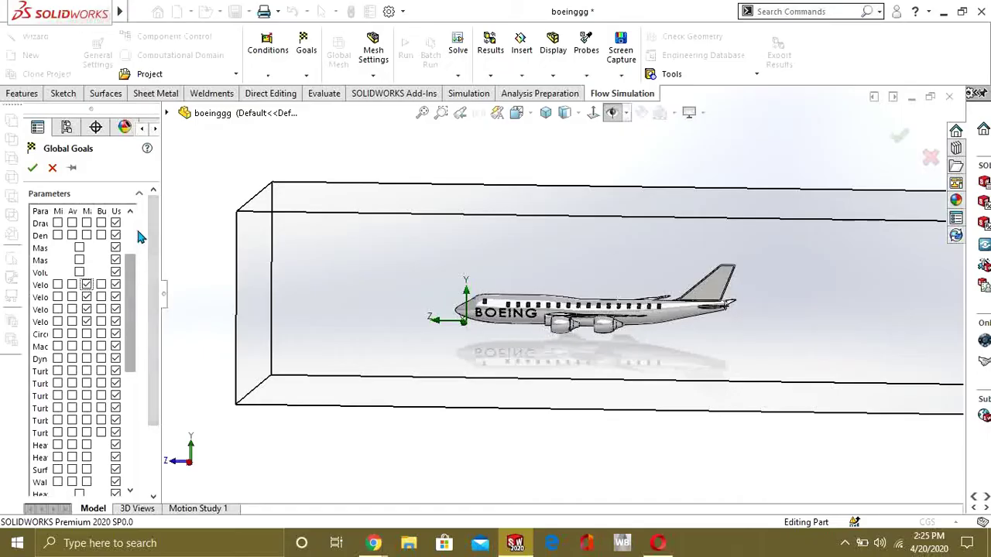
Add Force (Y) and Friction Force (Z) to the global goals and accept the goal selection.
{"action": "left_click_drag", "start_coordinate": [162, 215], "coordinate": [231, 221]}
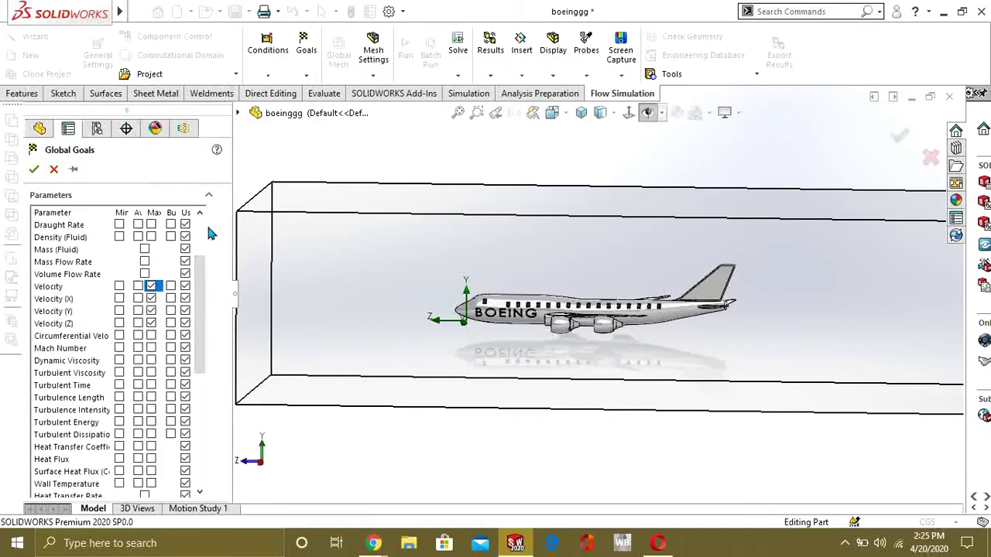
{"action": "left_click_drag", "start_coordinate": [200, 280], "coordinate": [208, 359]}
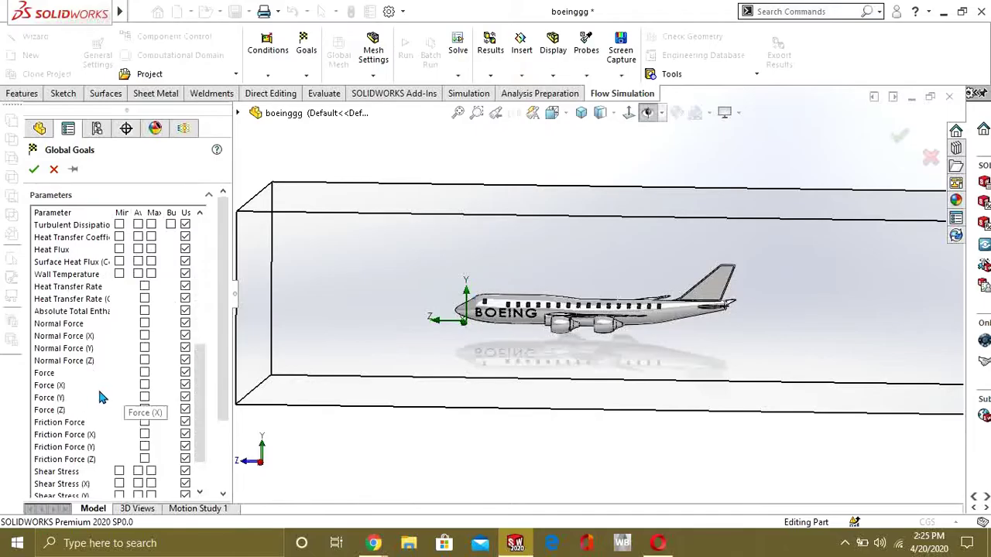
{"action": "left_click", "coordinate": [145, 397]}
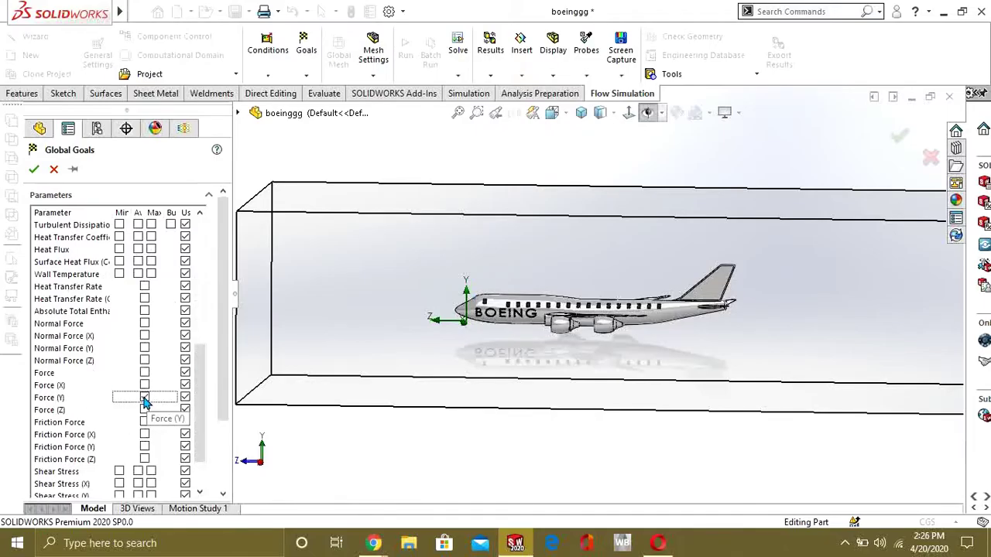
{"action": "left_click", "coordinate": [145, 459]}
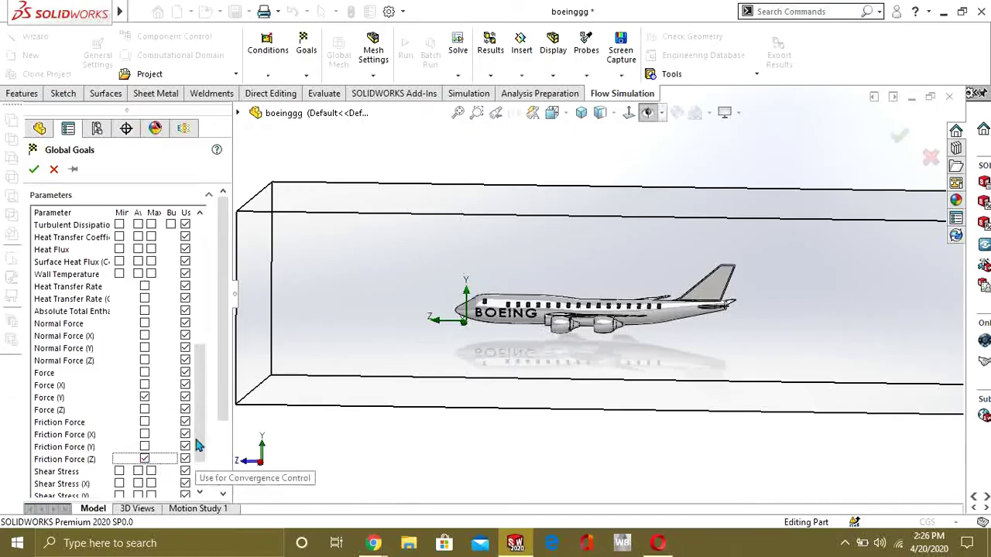
{"action": "scroll", "coordinate": [198, 402], "scroll_direction": "down", "scroll_amount": 2}
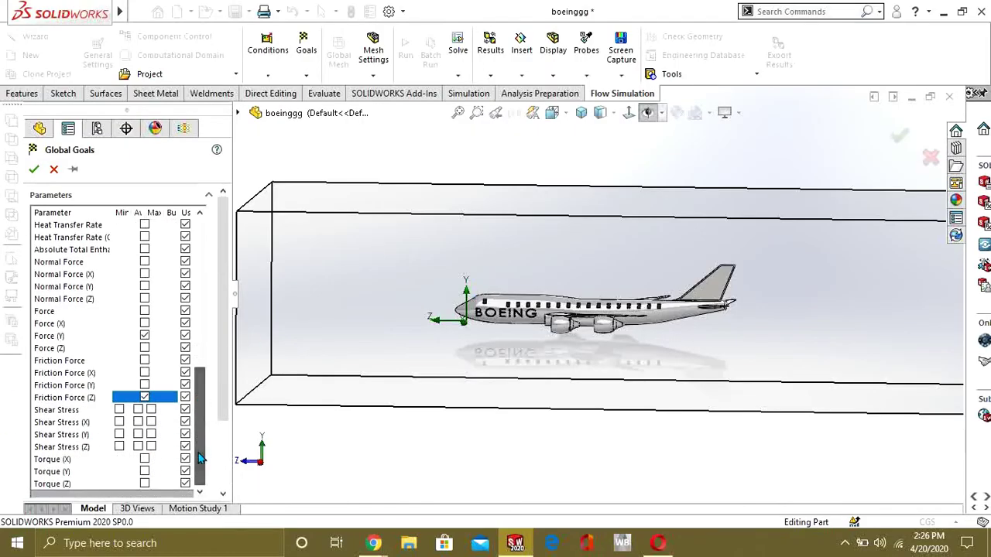
{"action": "left_click", "coordinate": [34, 168]}
Open the global mesh settings and accept the automatic mesh at refinement level 3.
{"action": "scroll", "coordinate": [222, 379], "scroll_direction": "down", "scroll_amount": 1}
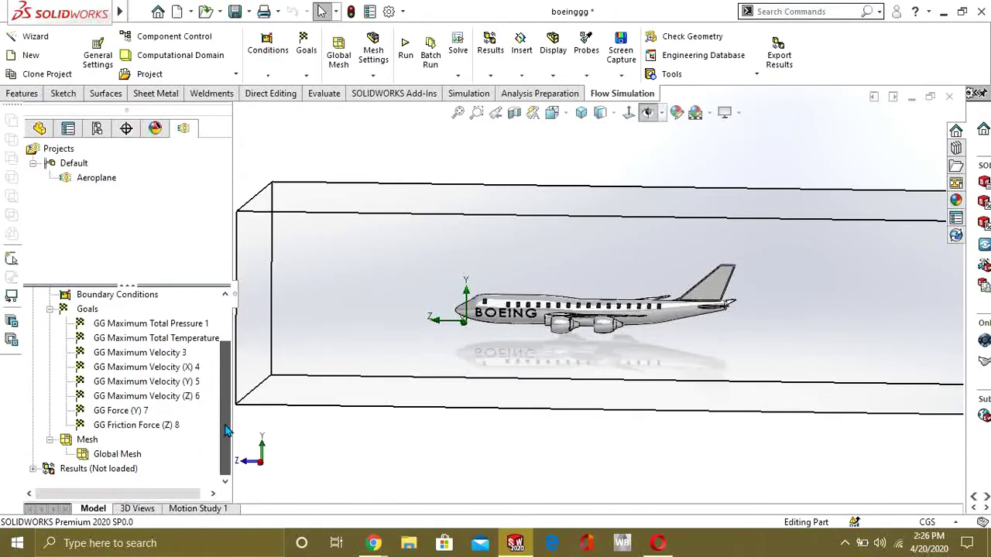
{"action": "right_click", "coordinate": [81, 441]}
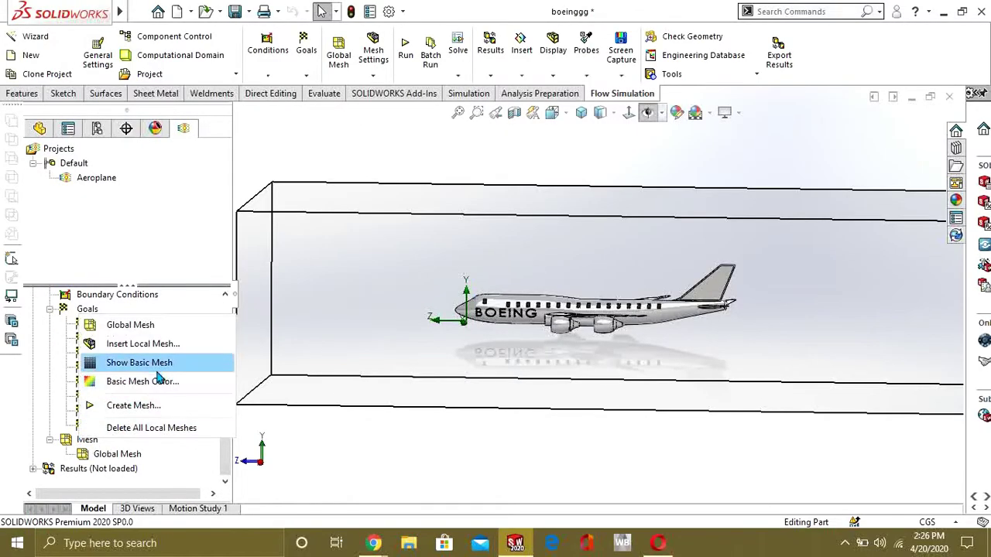
{"action": "left_click", "coordinate": [140, 325]}
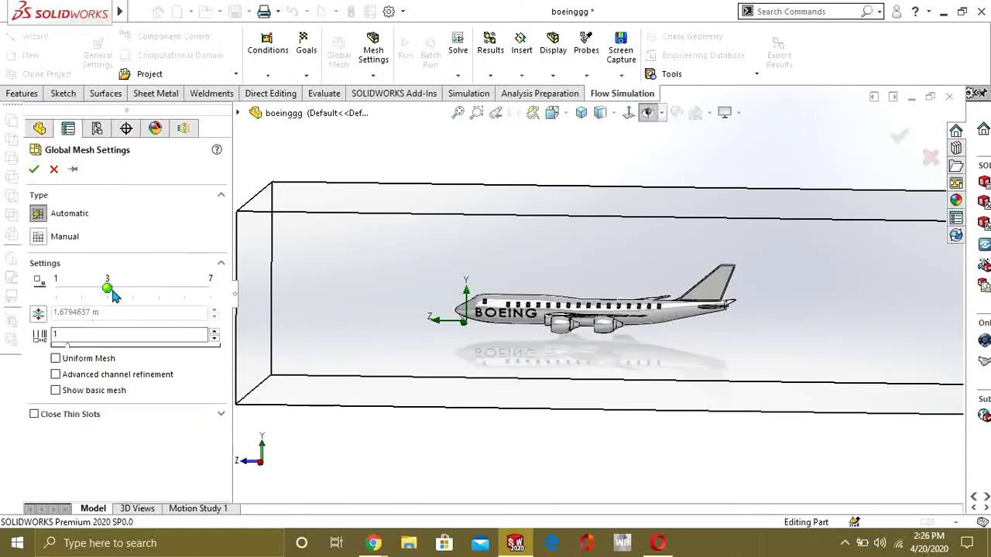
{"action": "mouse_move", "coordinate": [117, 291]}
{"action": "left_mouse_down"}
{"action": "mouse_move", "coordinate": [175, 288]}
{"action": "mouse_move", "coordinate": [119, 292]}
{"action": "left_mouse_up"}
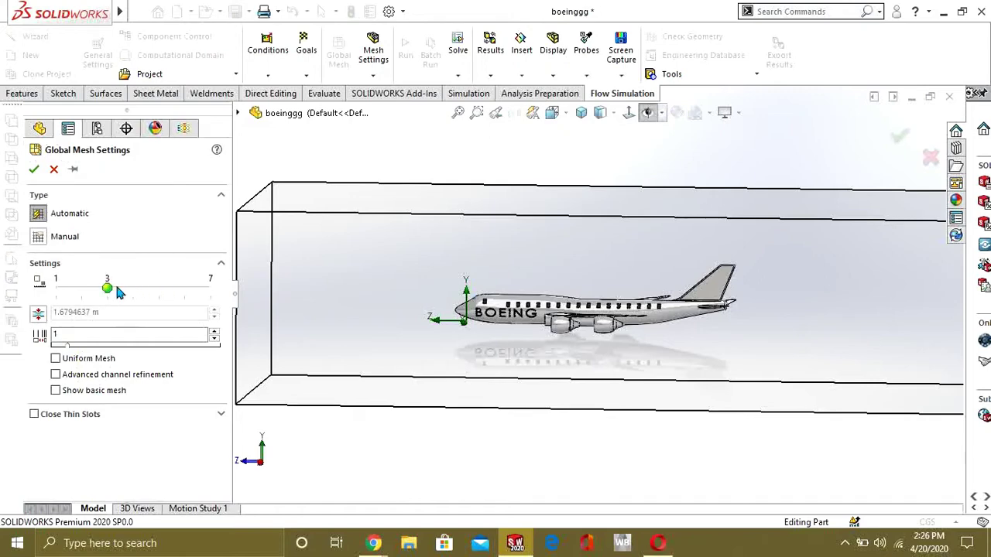
{"action": "left_click", "coordinate": [34, 169]}
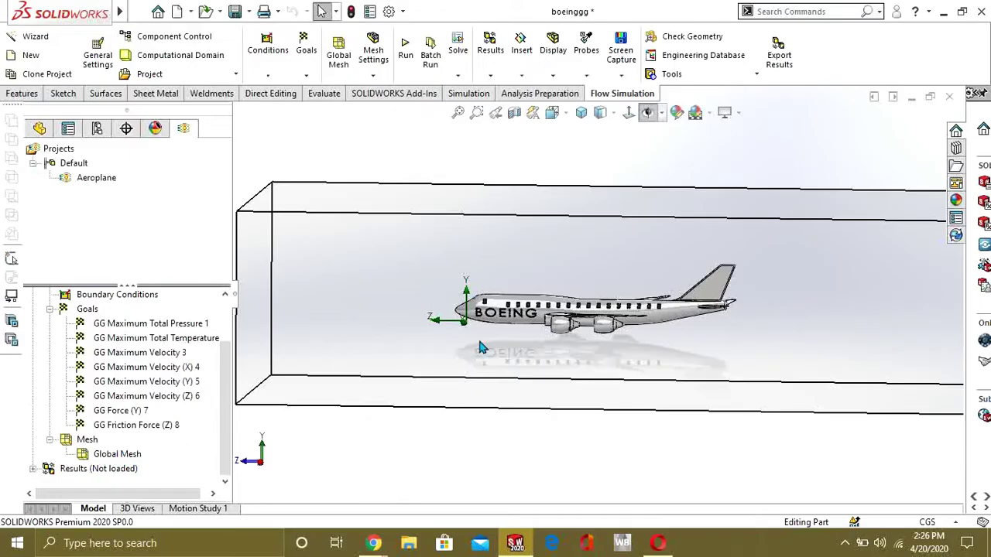
Run a new flow calculation on this computer using all cores, with results loaded when it finishes.
{"action": "scroll", "coordinate": [570, 248], "scroll_direction": "up", "scroll_amount": 3}
{"action": "middle_click_drag", "start_coordinate": [570, 247], "coordinate": [601, 322]}
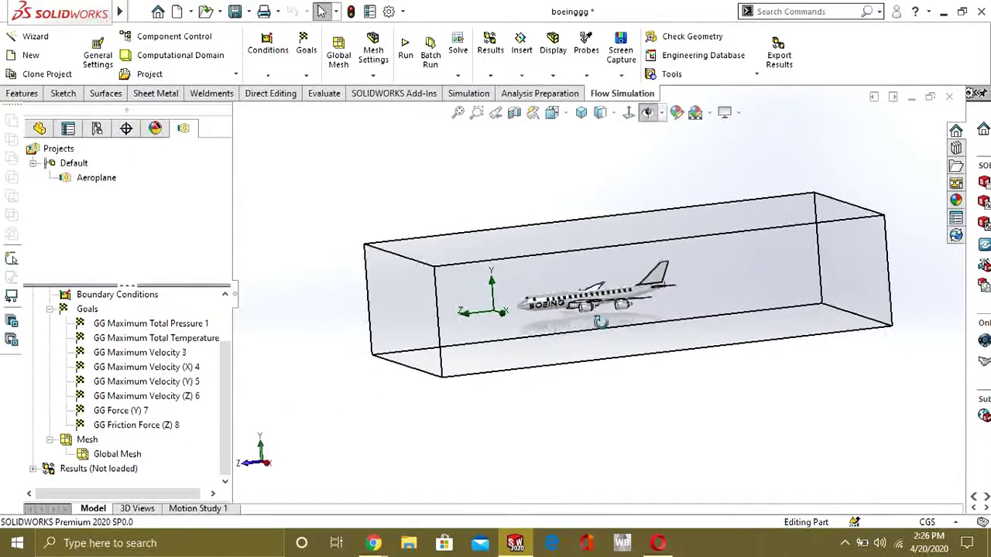
{"action": "scroll", "coordinate": [600, 322], "scroll_direction": "down", "scroll_amount": 3}
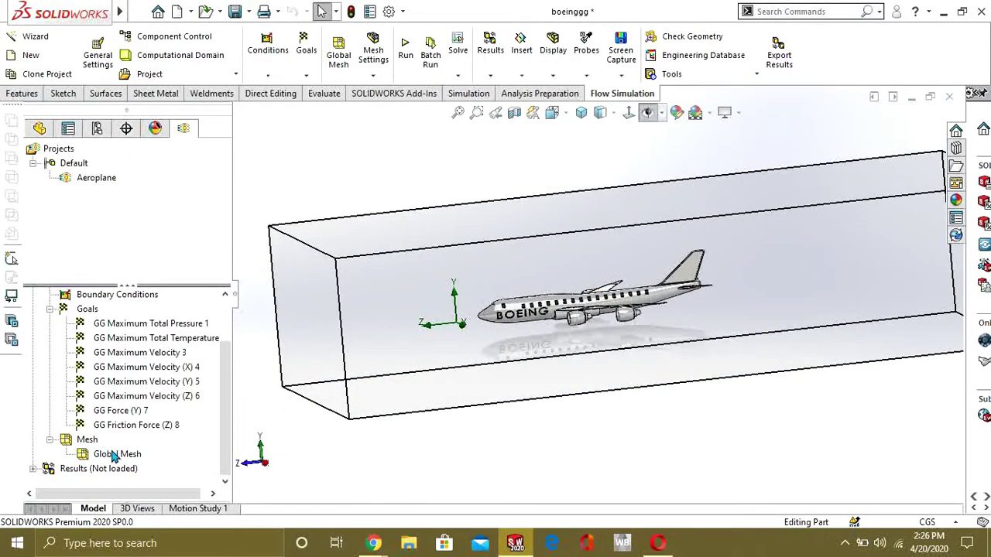
{"action": "left_click", "coordinate": [33, 469]}
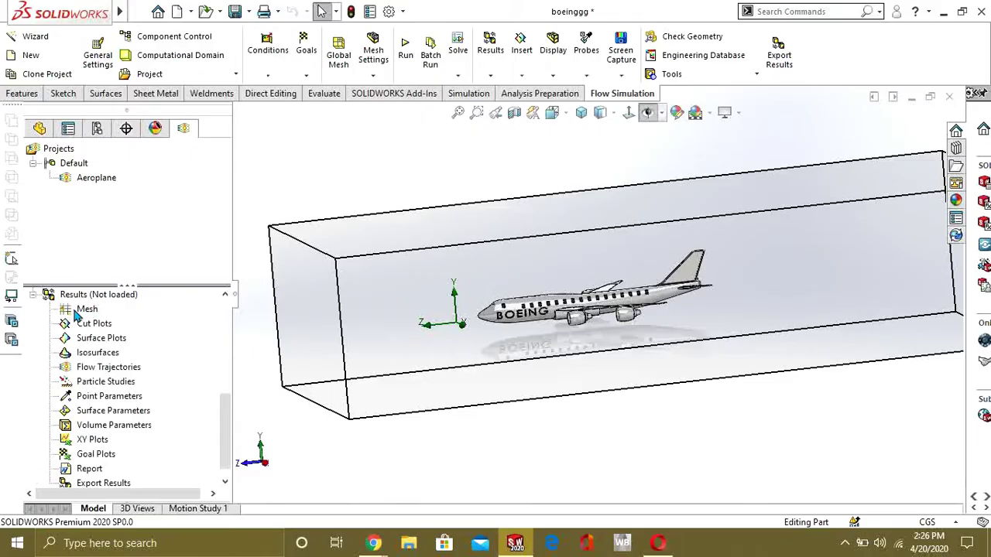
{"action": "left_click", "coordinate": [406, 51]}
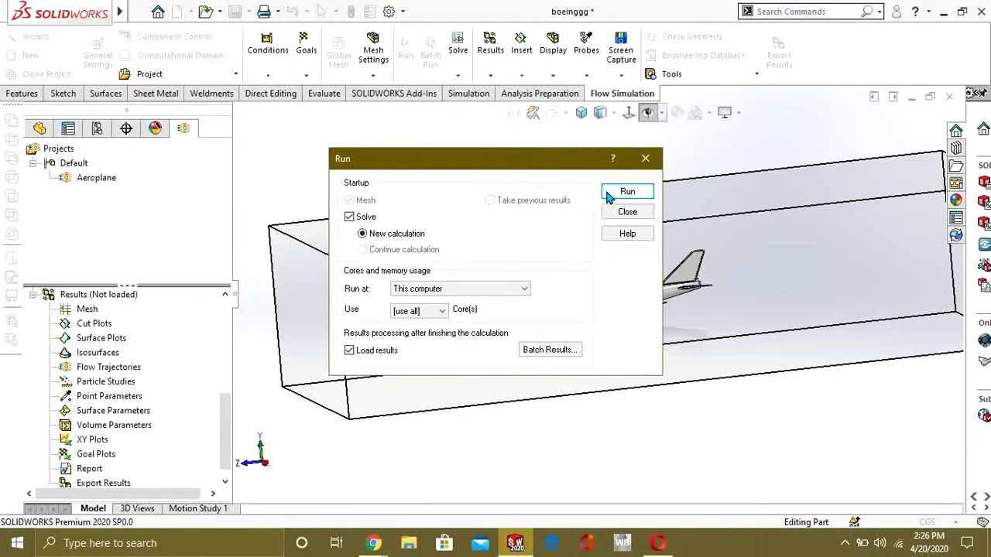
{"action": "left_click", "coordinate": [611, 191]}
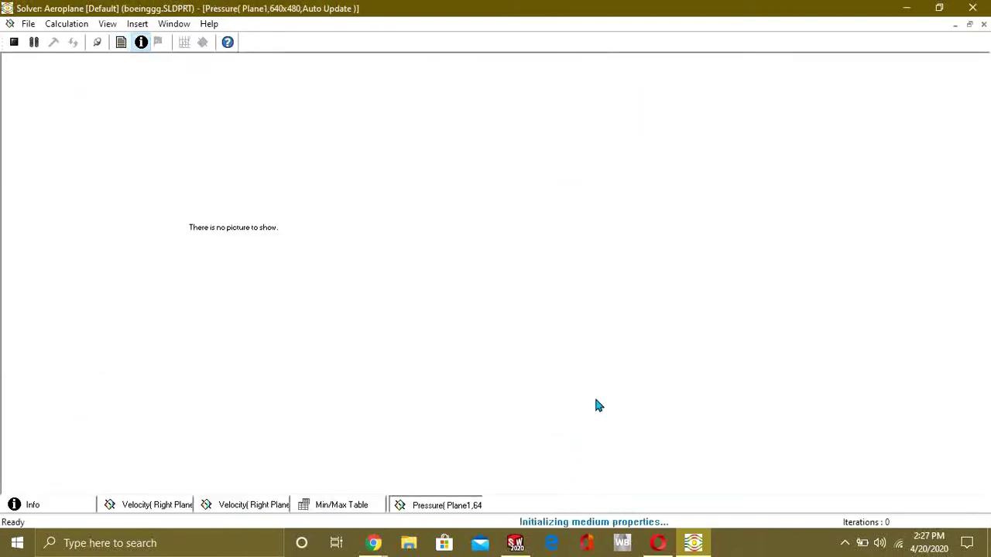
Examine the velocity preview on the Right Plane in the solver window while the calculation starts.
{"action": "left_click", "coordinate": [250, 506]}
{"action": "left_click", "coordinate": [183, 510]}
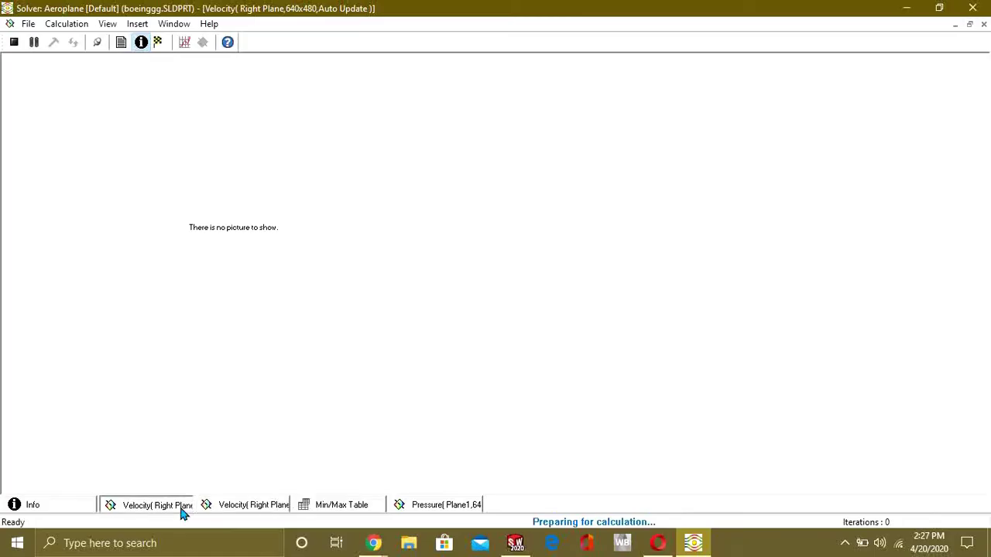
{"action": "left_click", "coordinate": [108, 23]}
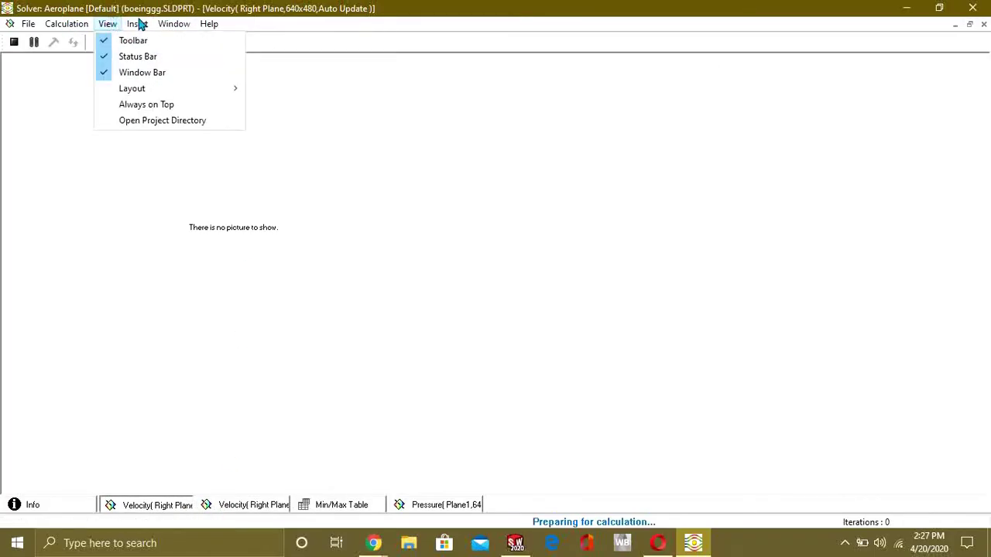
{"action": "mouse_move", "coordinate": [139, 24]}
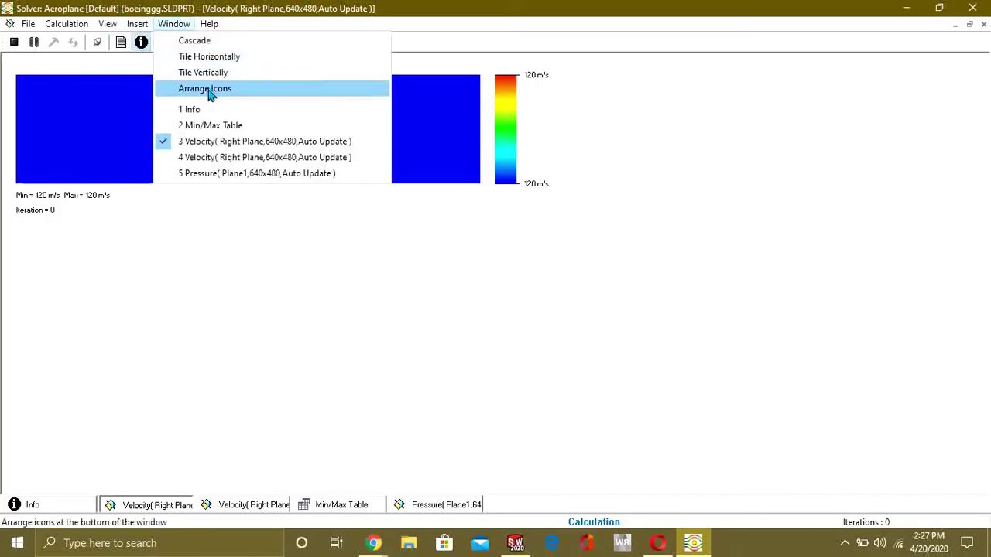
{"action": "left_click", "coordinate": [173, 144]}
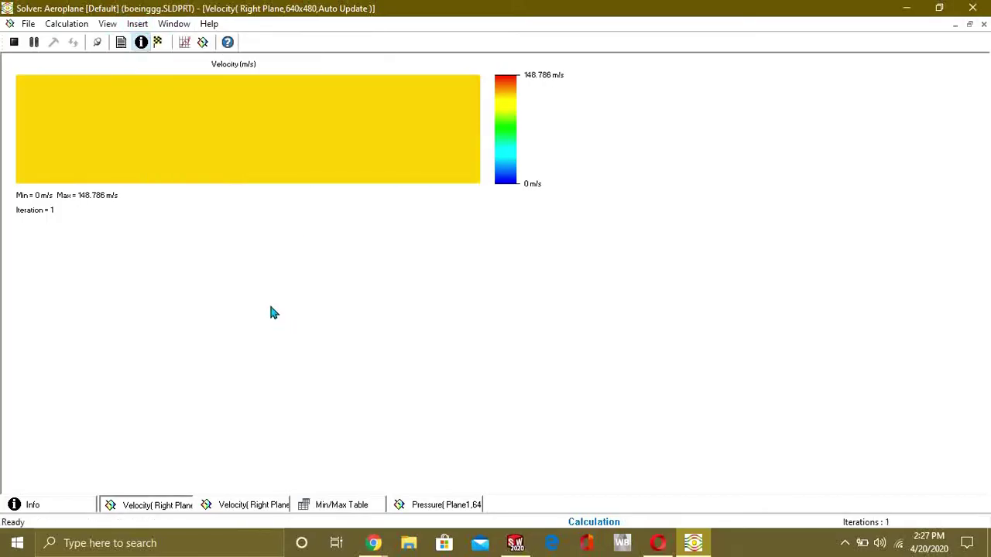
Insert a solver preview showing pressure contours on Plane1 with automatic minimum and maximum.
{"action": "left_click", "coordinate": [138, 24]}
{"action": "left_click", "coordinate": [171, 143]}
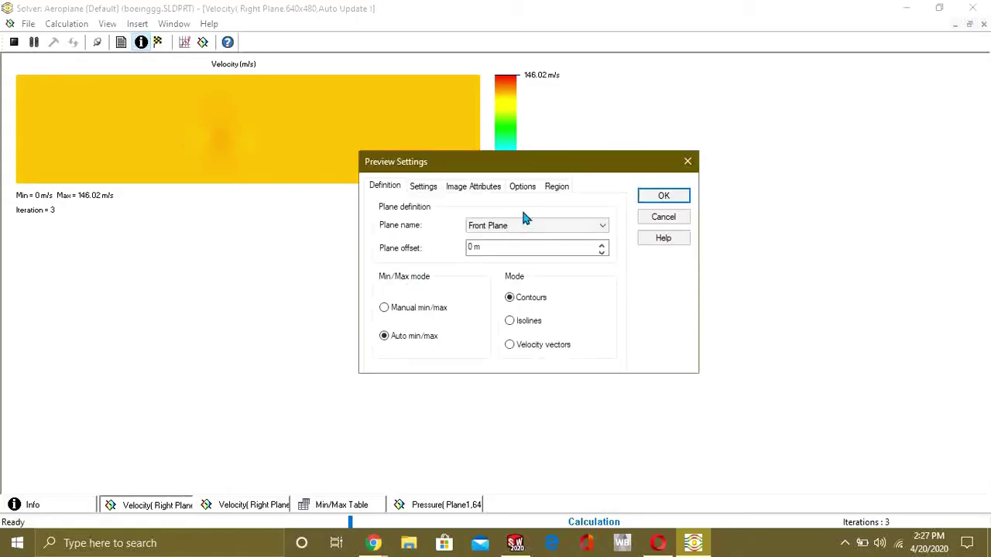
{"action": "left_click", "coordinate": [518, 224]}
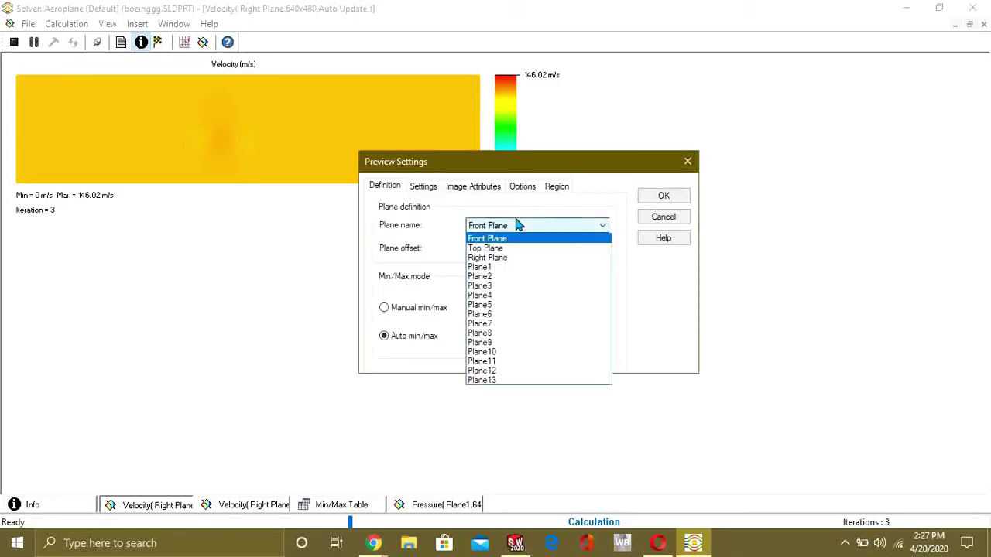
{"action": "left_click", "coordinate": [499, 267]}
{"action": "left_click", "coordinate": [425, 187]}
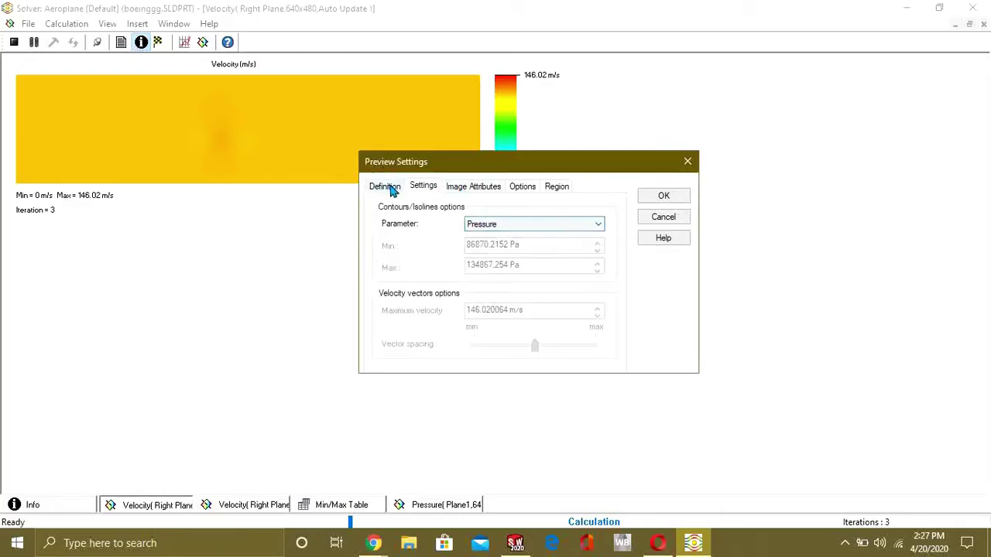
{"action": "left_click", "coordinate": [384, 187]}
{"action": "left_click", "coordinate": [424, 188]}
{"action": "left_click", "coordinate": [663, 196]}
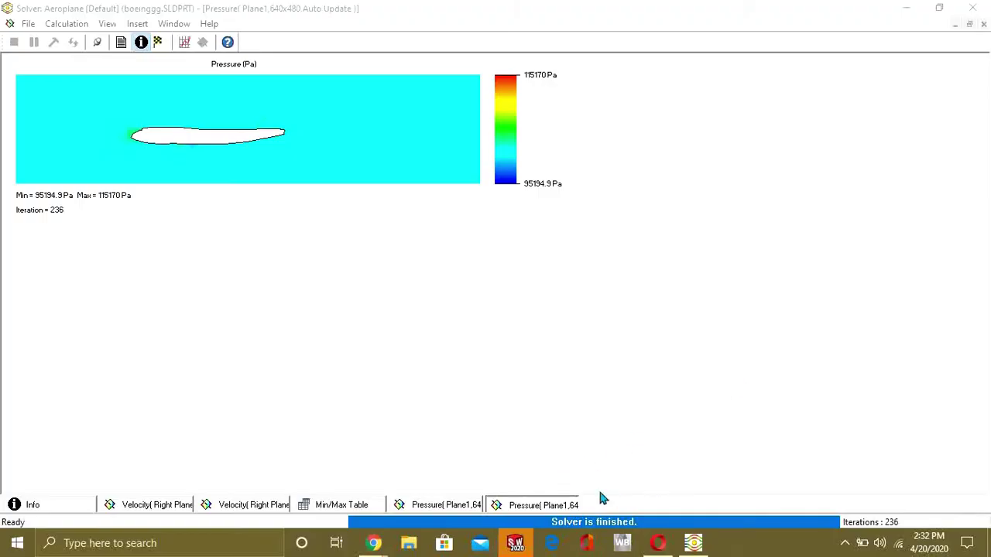
Switch to SOLIDWORKS and start a new cut plot from the loaded results, with Plane1 as its section plane.
{"action": "left_click", "coordinate": [515, 543]}
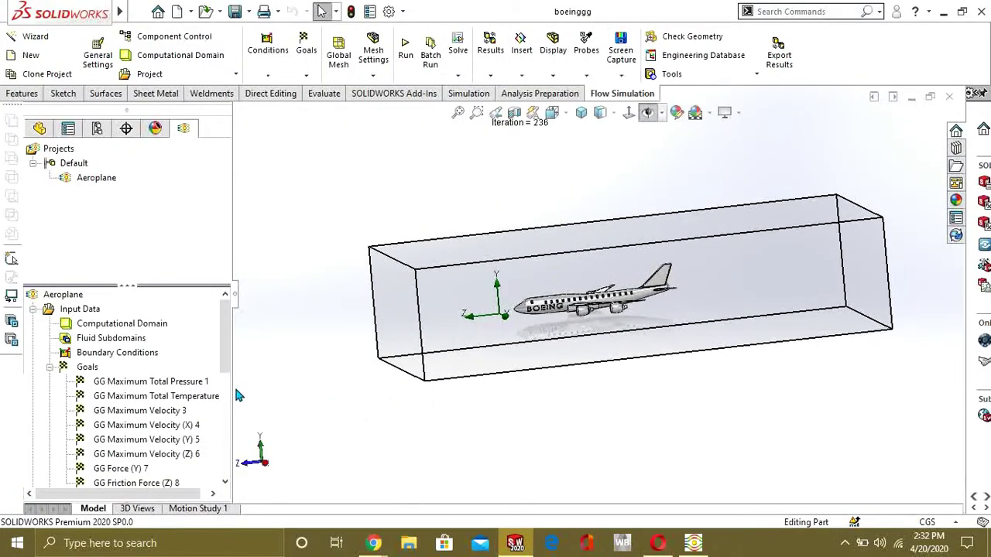
{"action": "scroll", "coordinate": [212, 370], "scroll_direction": "down", "scroll_amount": 6}
{"action": "scroll", "coordinate": [122, 366], "scroll_direction": "up", "scroll_amount": 2}
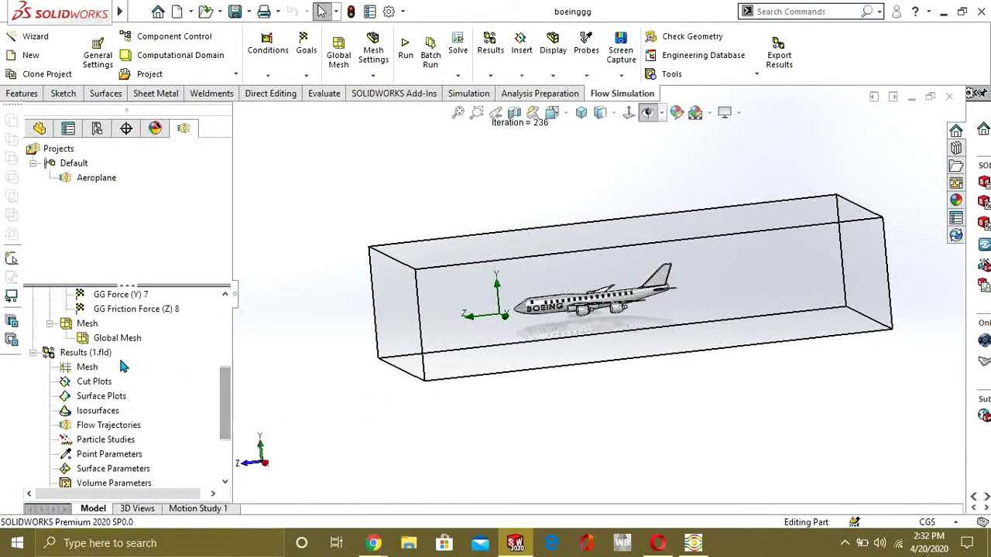
{"action": "mouse_move", "coordinate": [220, 386]}
{"action": "left_mouse_down"}
{"action": "mouse_move", "coordinate": [227, 418]}
{"action": "mouse_move", "coordinate": [225, 391]}
{"action": "left_mouse_up"}
{"action": "left_click", "coordinate": [91, 397]}
{"action": "right_click", "coordinate": [91, 397]}
{"action": "left_click", "coordinate": [124, 405]}
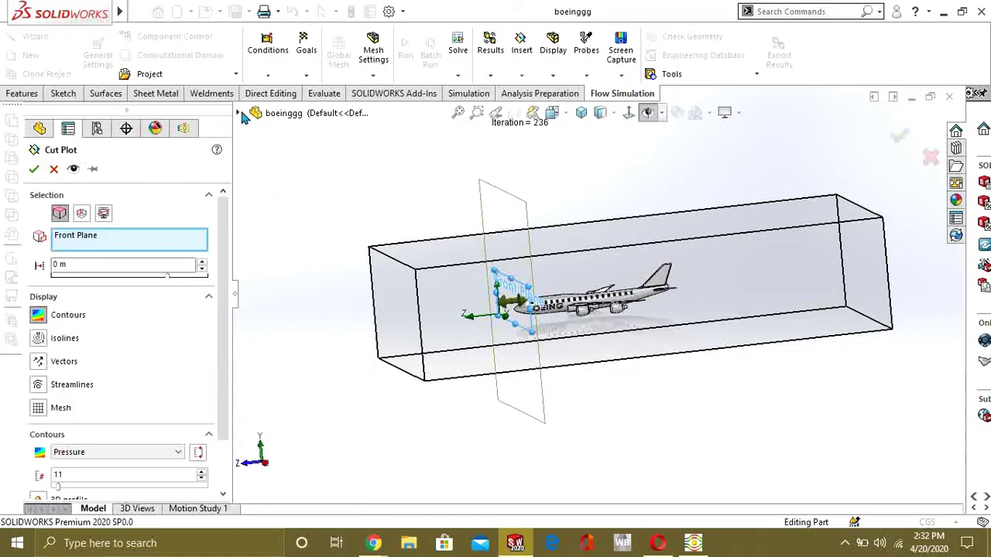
{"action": "left_click", "coordinate": [240, 113]}
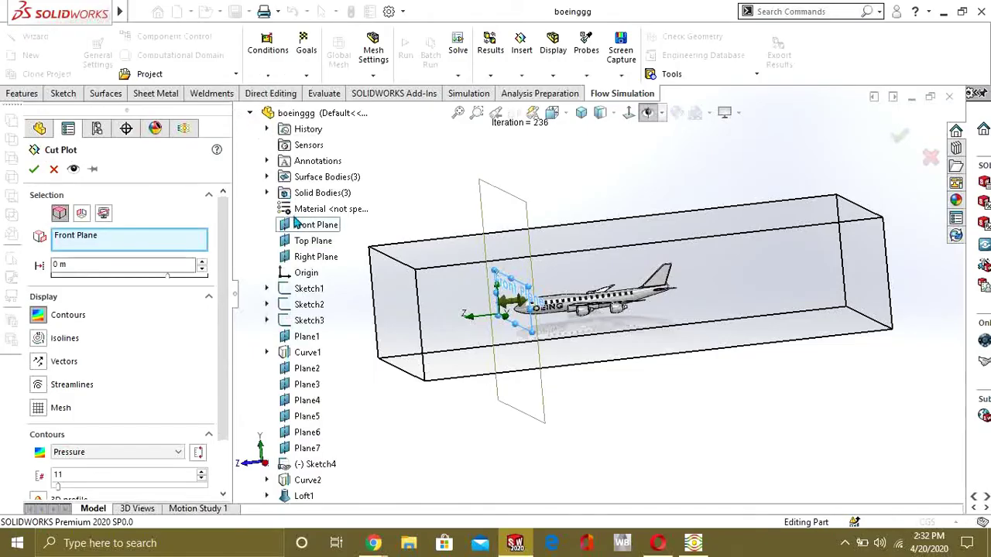
{"action": "left_click", "coordinate": [314, 257]}
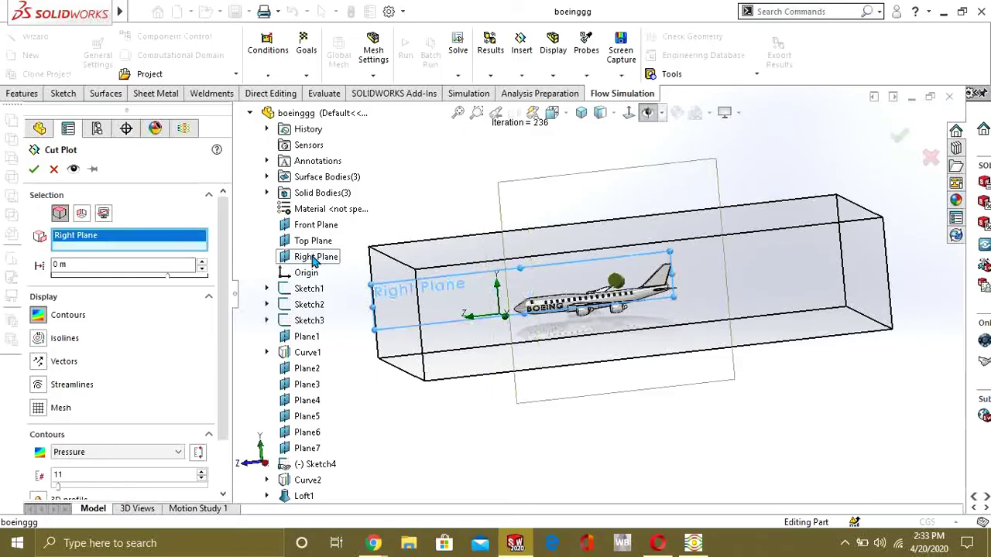
{"action": "left_click", "coordinate": [308, 337]}
{"action": "middle_click_drag", "start_coordinate": [534, 372], "coordinate": [465, 333]}
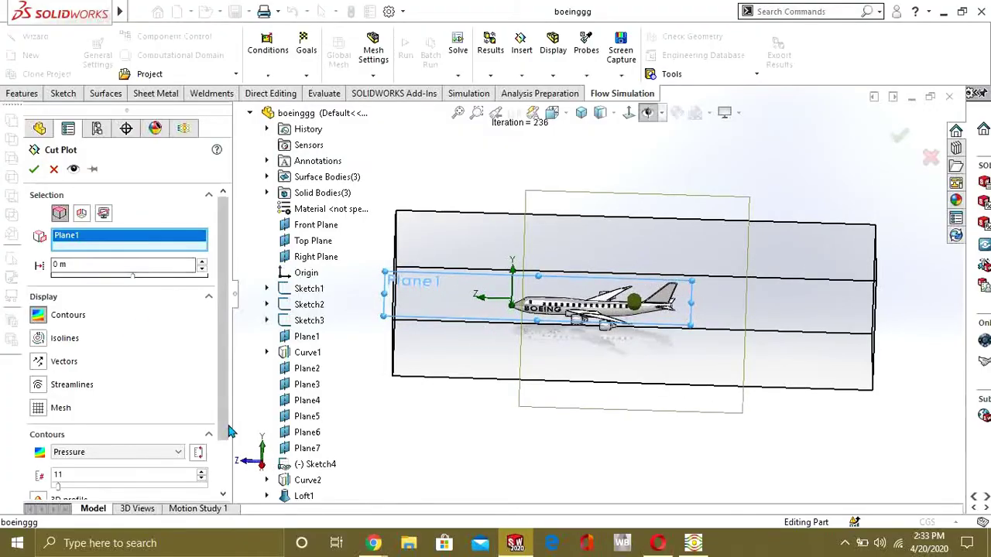
Colour the cut plot's contours by Pressure, raise the number of contour levels and create the plot.
{"action": "scroll", "coordinate": [155, 447], "scroll_direction": "down", "scroll_amount": 2}
{"action": "left_click", "coordinate": [98, 391]}
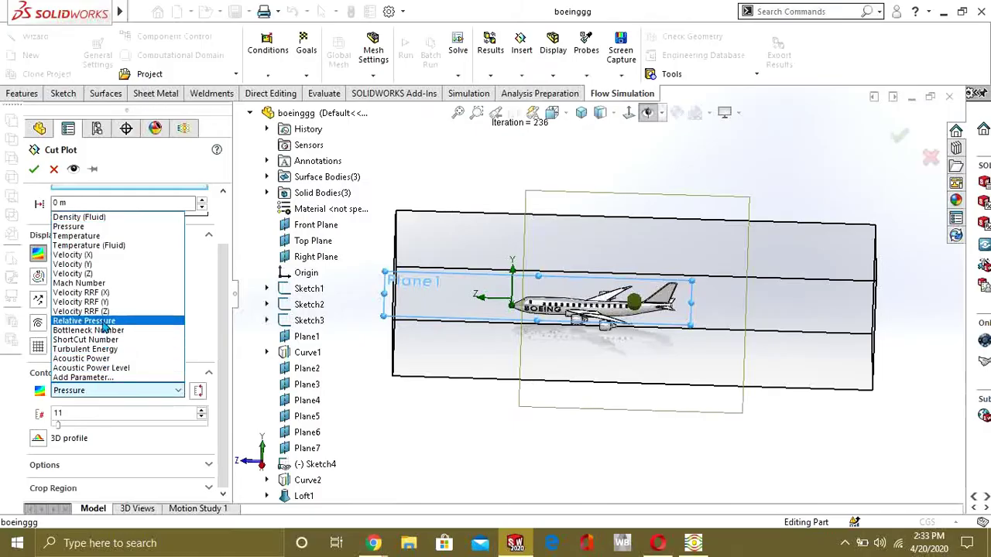
{"action": "left_click", "coordinate": [106, 229]}
{"action": "left_click_drag", "start_coordinate": [58, 425], "coordinate": [76, 430]}
{"action": "left_click", "coordinate": [33, 168]}
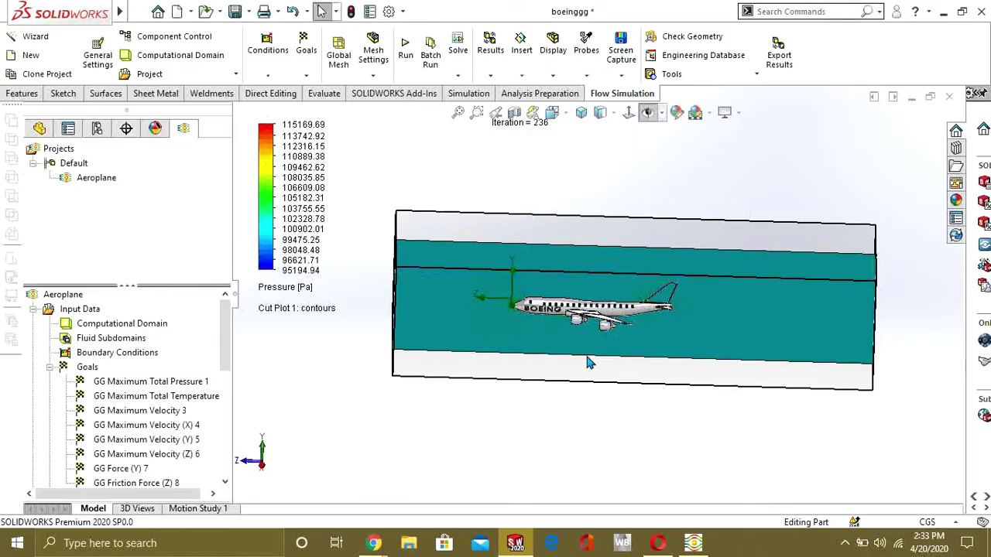
Examine the pressure contours around the aircraft's nose, fuselage and tail on the cut plot.
{"action": "scroll", "coordinate": [508, 354], "scroll_direction": "down", "scroll_amount": 5}
{"action": "scroll", "coordinate": [506, 354], "scroll_direction": "down", "scroll_amount": 3}
{"action": "scroll", "coordinate": [506, 354], "scroll_direction": "up", "scroll_amount": 3}
{"action": "middle_click_drag", "start_coordinate": [506, 354], "coordinate": [604, 267]}
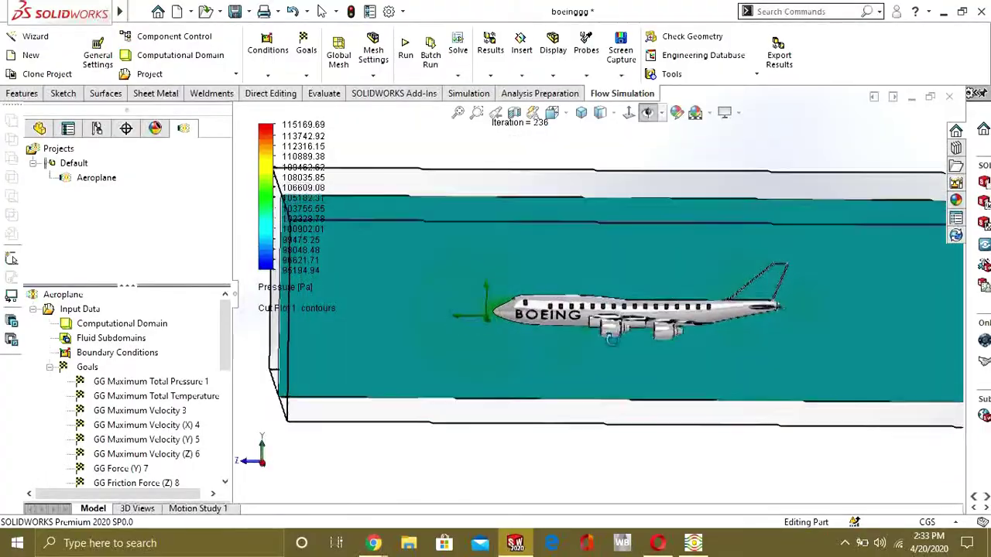
{"action": "scroll", "coordinate": [499, 302], "scroll_direction": "down", "scroll_amount": 5}
{"action": "scroll", "coordinate": [452, 370], "scroll_direction": "down", "scroll_amount": 2}
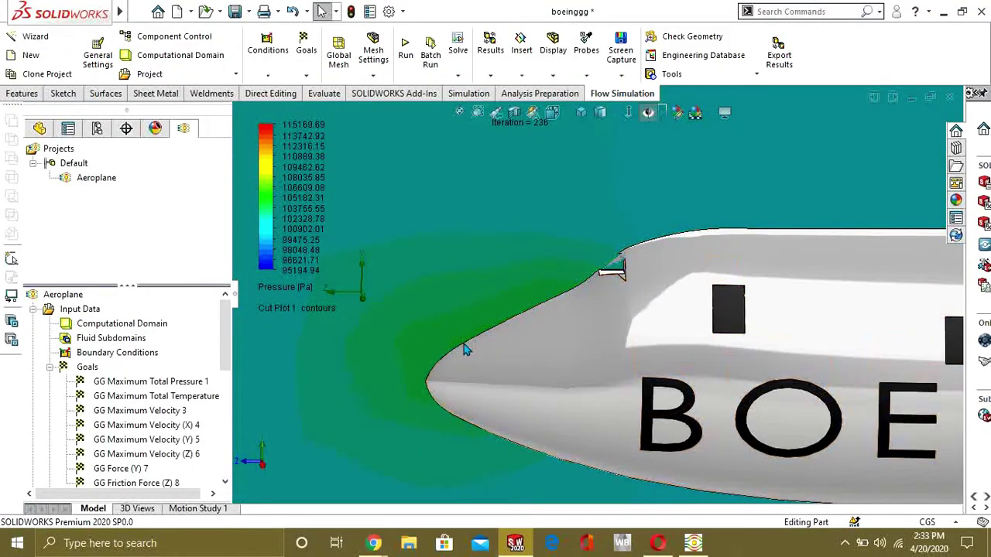
{"action": "scroll", "coordinate": [464, 346], "scroll_direction": "up", "scroll_amount": 6}
{"action": "scroll", "coordinate": [583, 339], "scroll_direction": "down", "scroll_amount": 2}
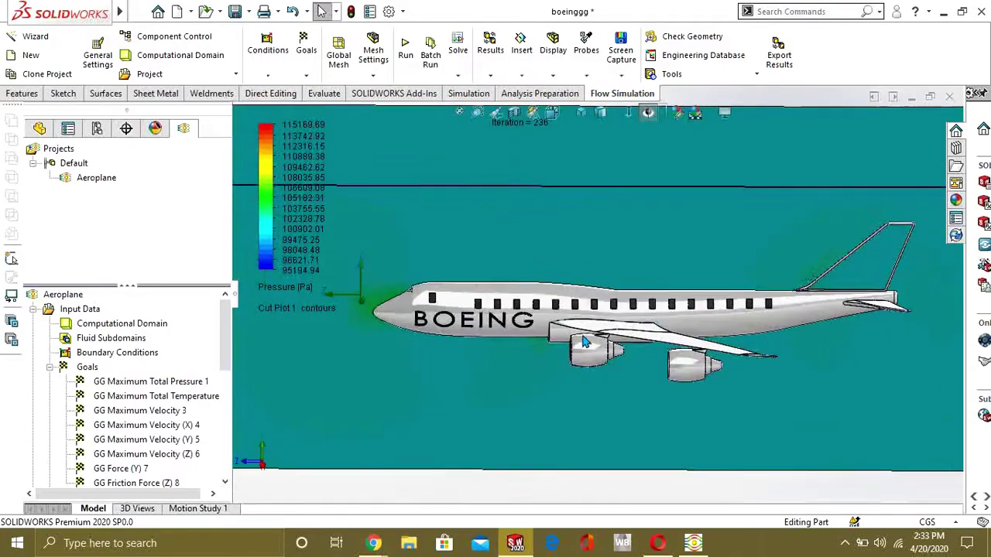
{"action": "scroll", "coordinate": [584, 341], "scroll_direction": "down", "scroll_amount": 2}
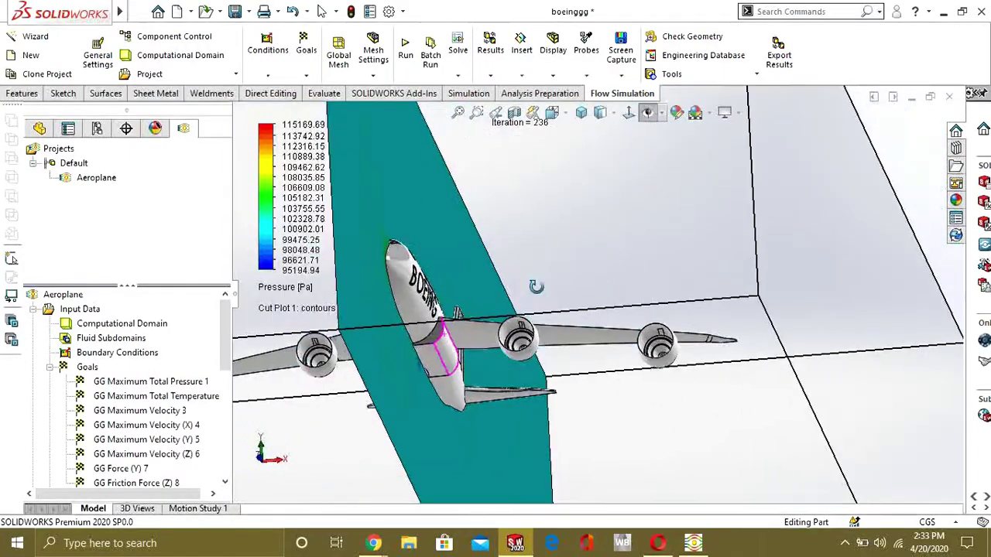
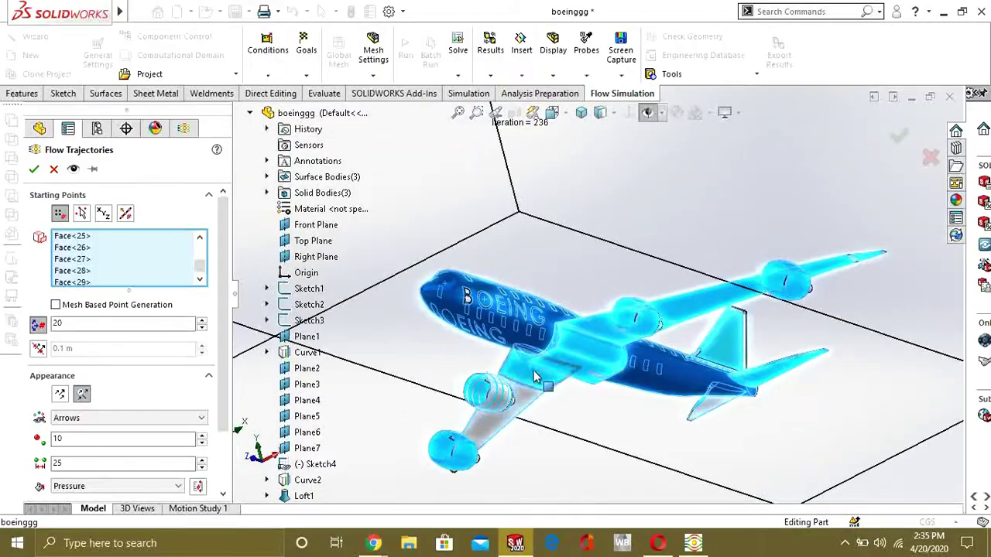
Add the remaining engine faces on the aircraft's wing to the flow trajectories' starting points.
{"action": "scroll", "coordinate": [485, 433], "scroll_direction": "up", "scroll_amount": 5}
{"action": "scroll", "coordinate": [484, 433], "scroll_direction": "up", "scroll_amount": 5}
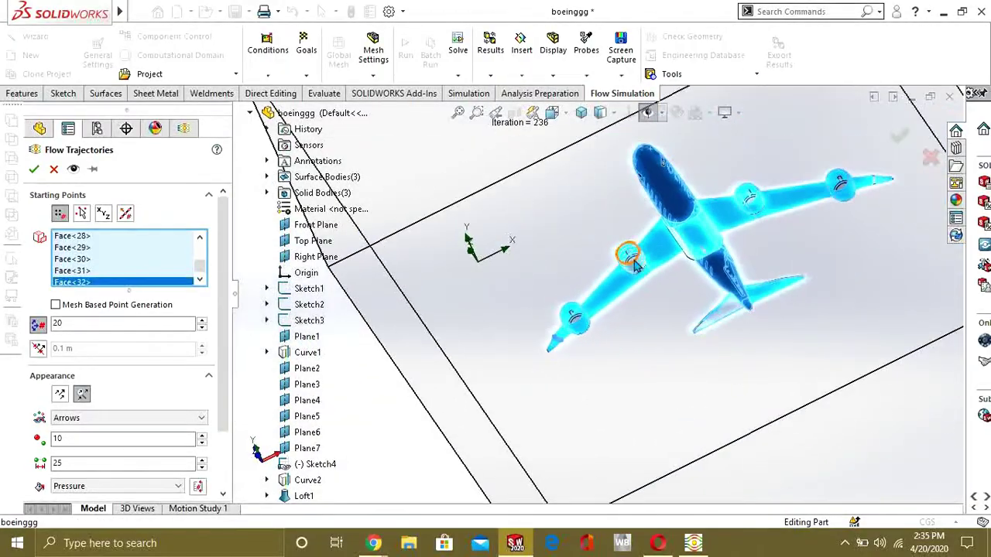
{"action": "left_click", "coordinate": [633, 273]}
{"action": "left_click", "coordinate": [628, 257]}
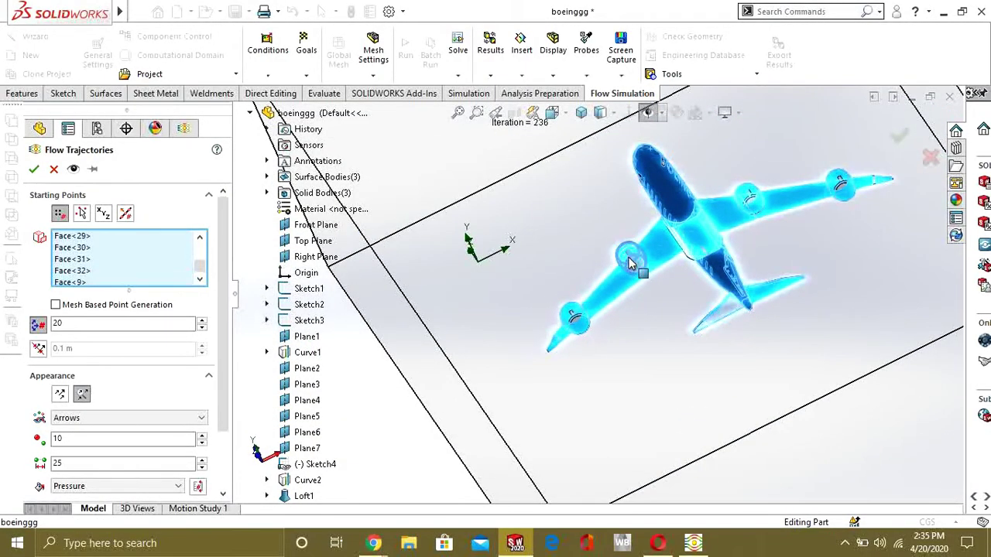
{"action": "left_click", "coordinate": [622, 254]}
{"action": "middle_click_drag", "start_coordinate": [622, 253], "coordinate": [682, 343]}
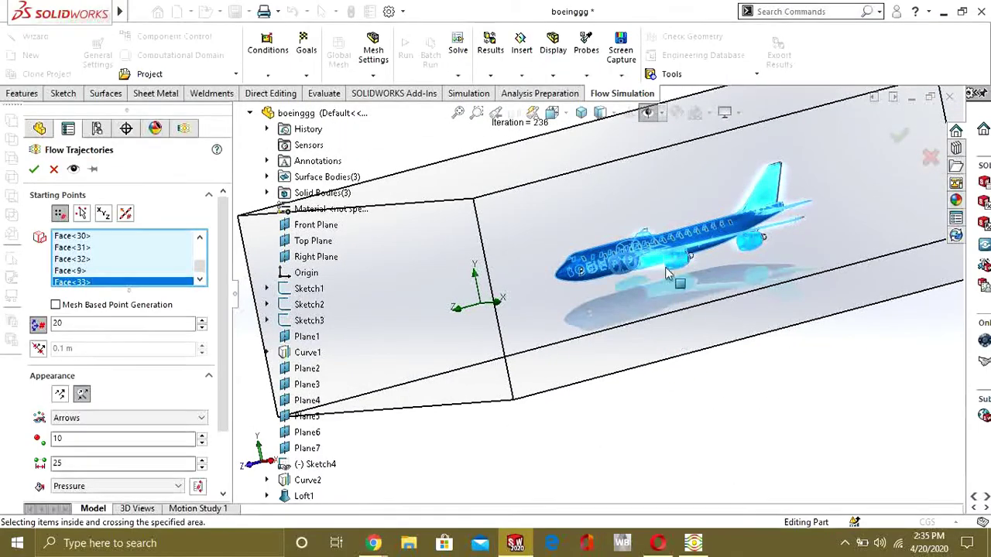
Make the flow trajectories static and display them as Lines.
{"action": "scroll", "coordinate": [223, 314], "scroll_direction": "down", "scroll_amount": 2}
{"action": "left_click", "coordinate": [60, 341]}
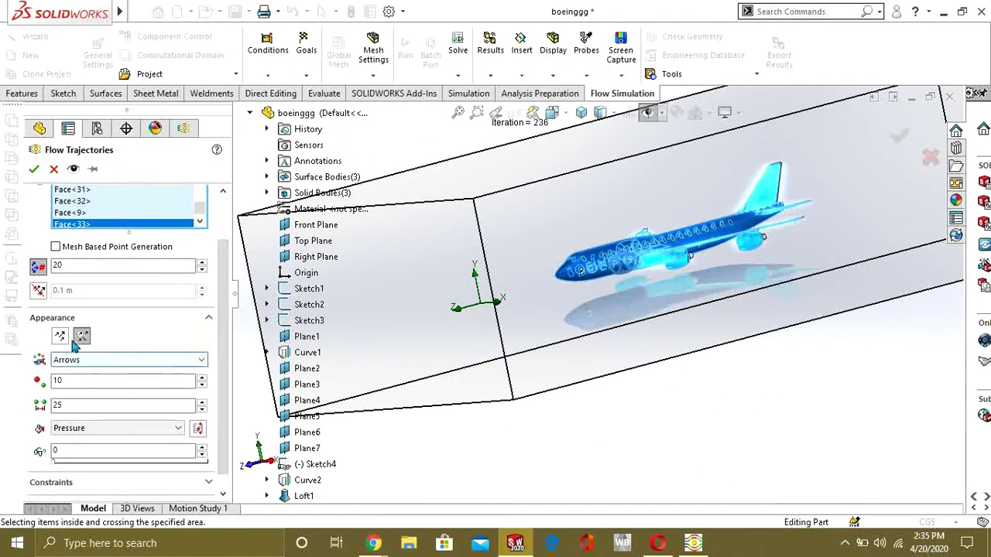
{"action": "left_click", "coordinate": [124, 364]}
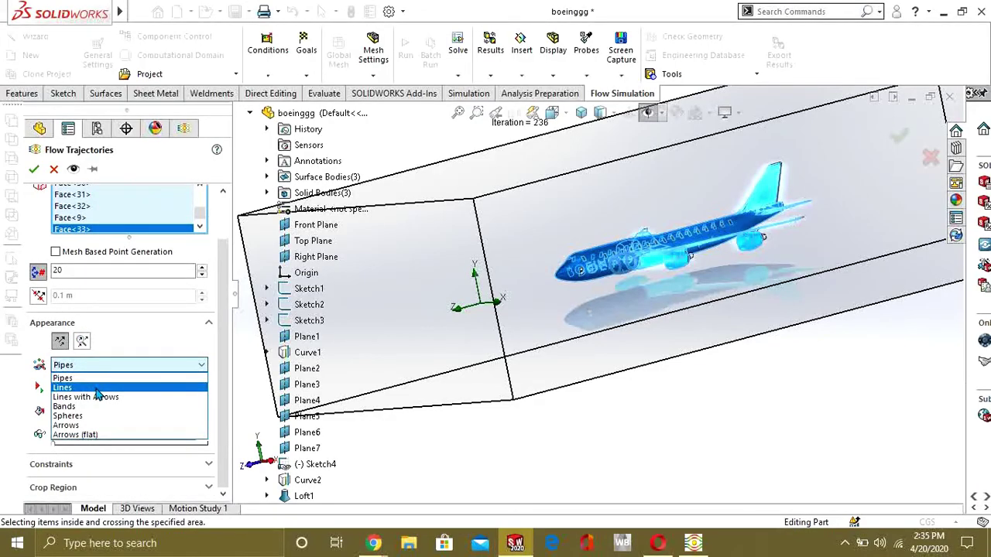
{"action": "left_click", "coordinate": [96, 389]}
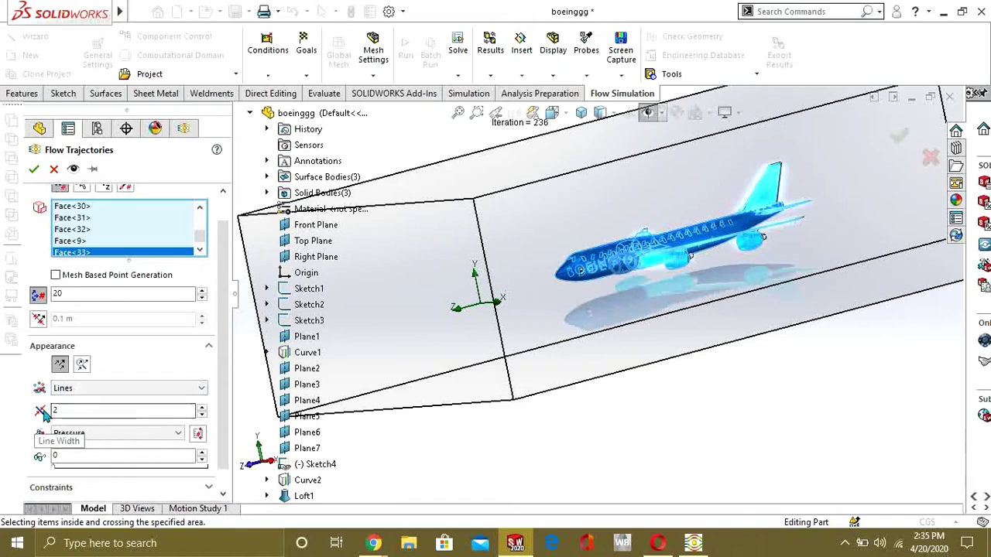
Colour the flow trajectories by Velocity (Z) and create them with 20 points and a line width of 2.
{"action": "left_click", "coordinate": [109, 435]}
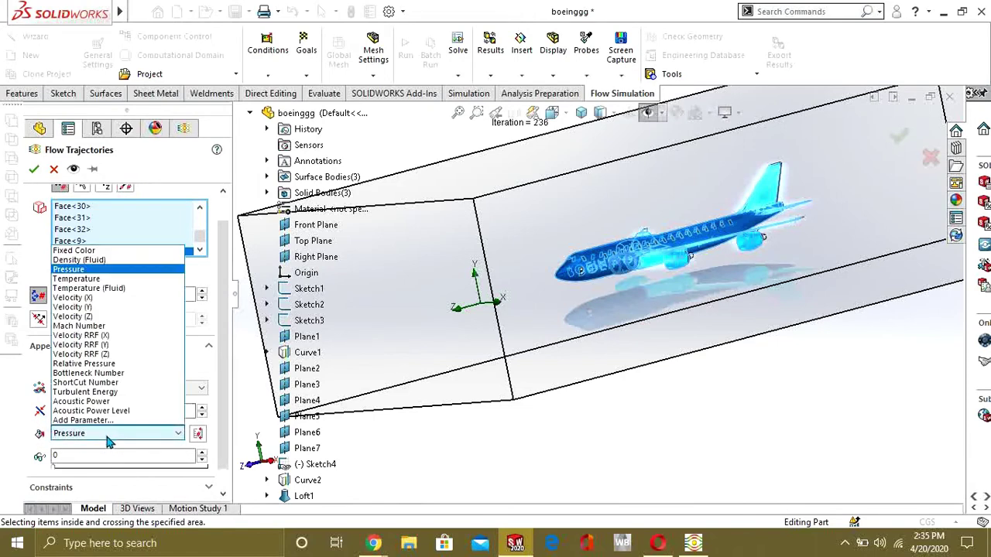
{"action": "left_click", "coordinate": [95, 317]}
{"action": "left_click", "coordinate": [108, 434]}
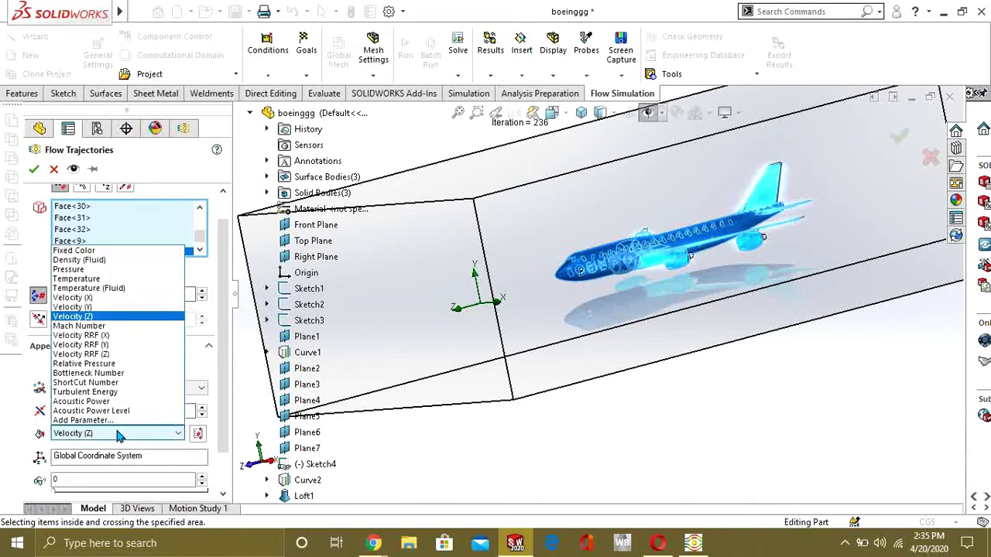
{"action": "left_click", "coordinate": [95, 317]}
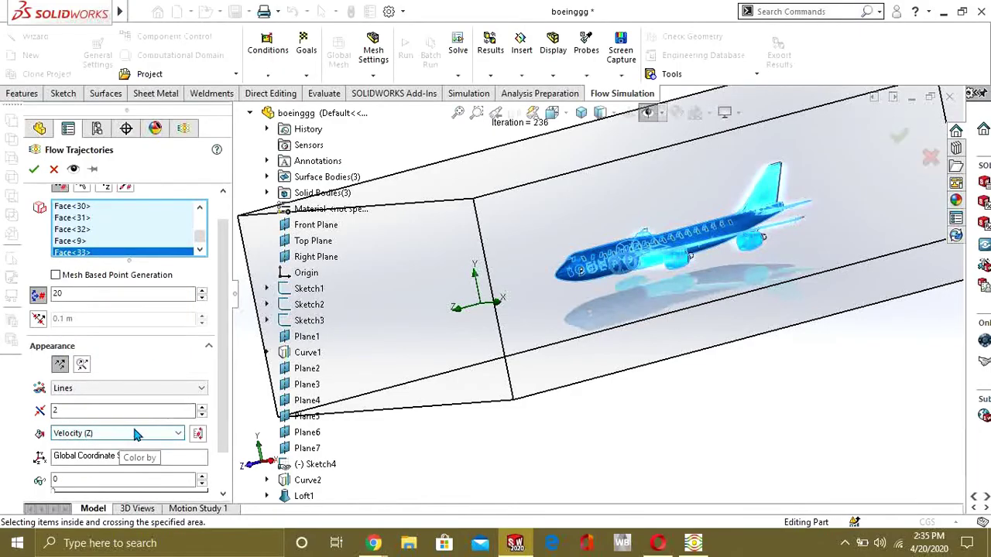
{"action": "scroll", "coordinate": [222, 300], "scroll_direction": "up", "scroll_amount": 1}
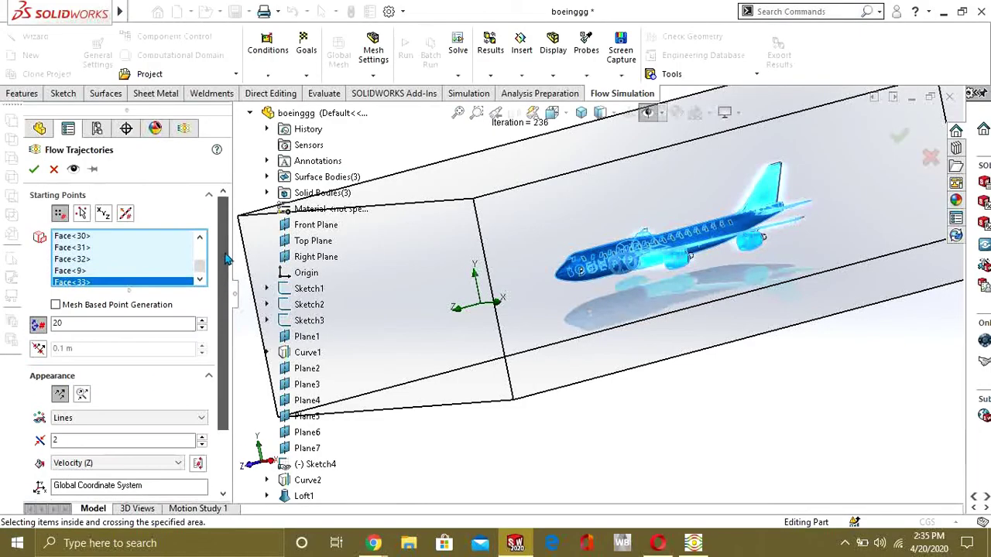
{"action": "left_click", "coordinate": [35, 170]}
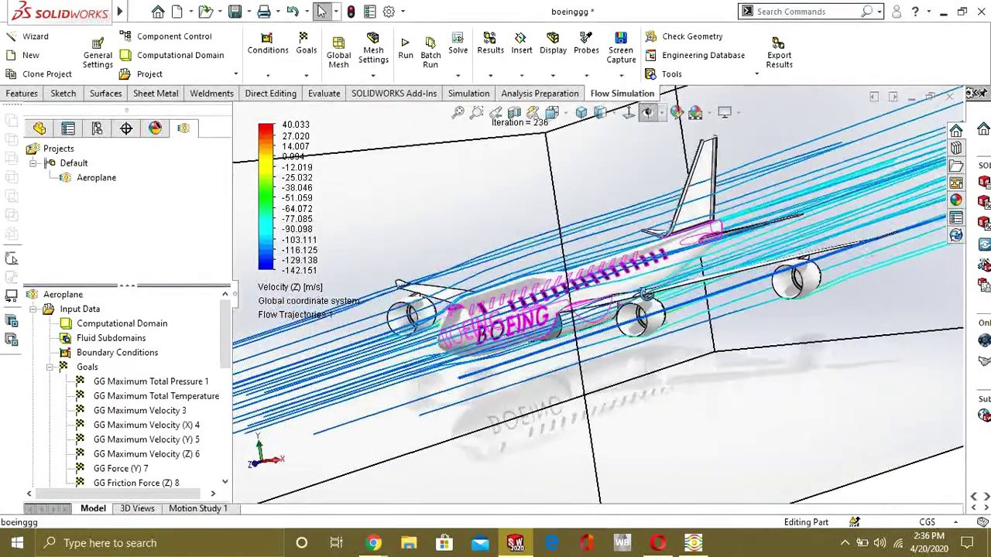
Play Flow Trajectories 1 and view the moving flow lines around the whole aircraft.
{"action": "middle_click_drag", "start_coordinate": [647, 294], "coordinate": [700, 220]}
{"action": "scroll", "coordinate": [135, 416], "scroll_direction": "down", "scroll_amount": 5}
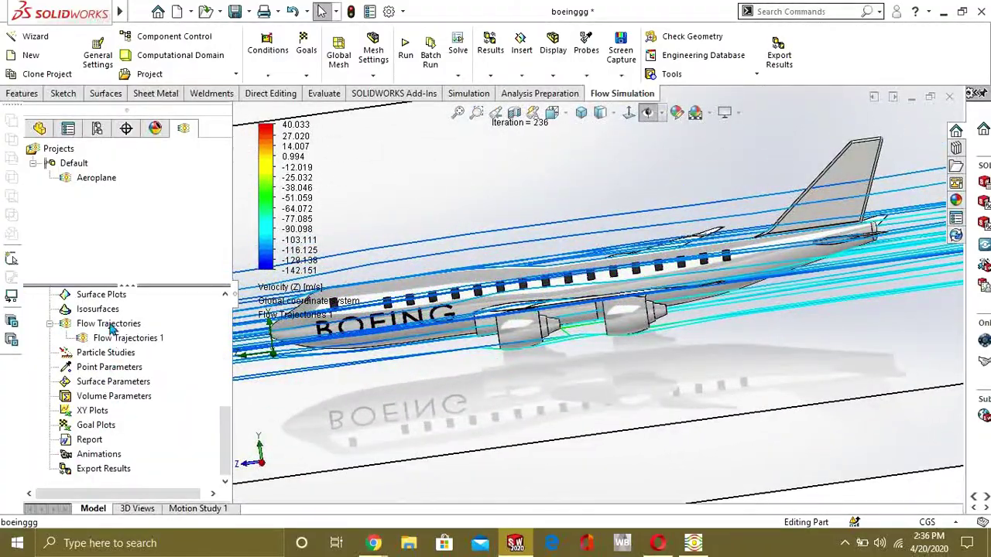
{"action": "right_click", "coordinate": [108, 341]}
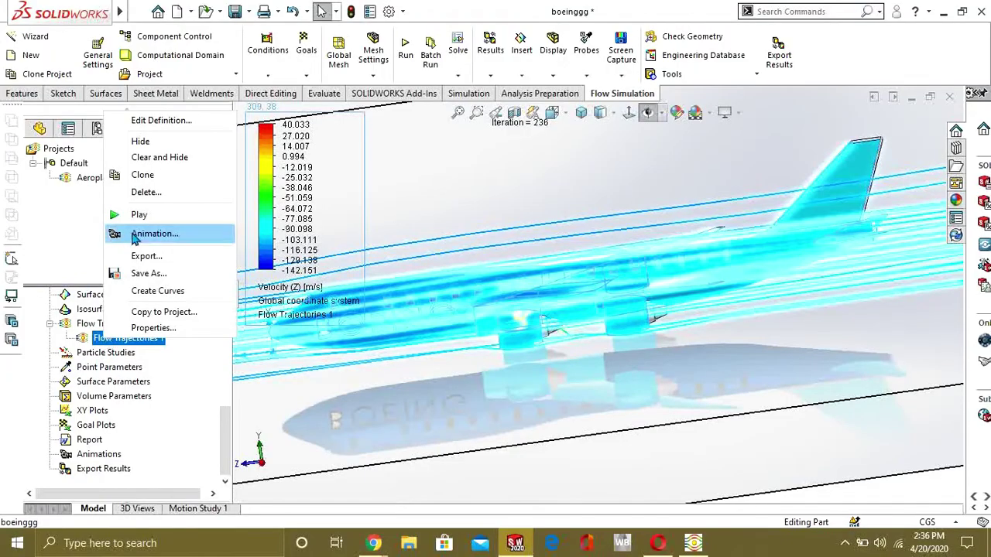
{"action": "left_click", "coordinate": [149, 218]}
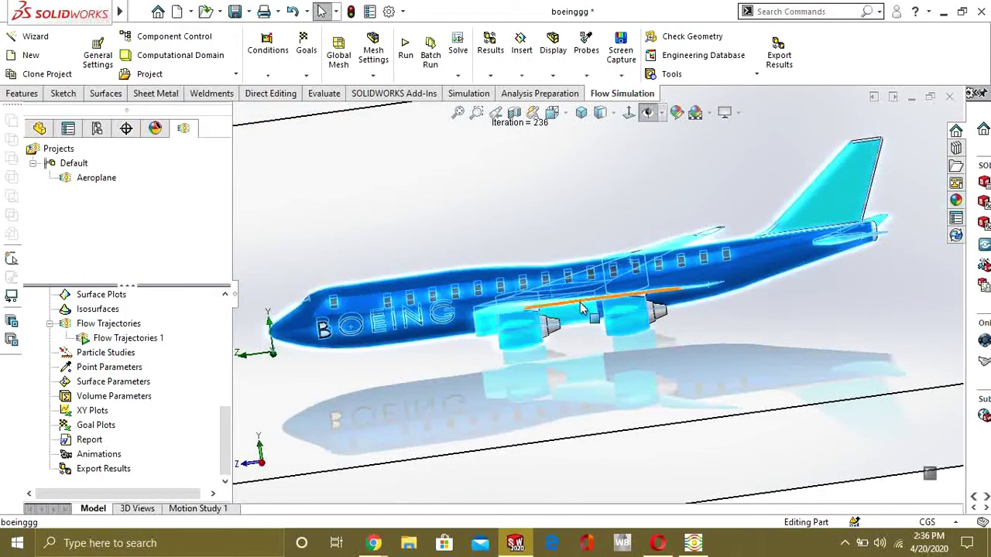
{"action": "scroll", "coordinate": [576, 325], "scroll_direction": "up", "scroll_amount": 3}
{"action": "middle_click_drag", "start_coordinate": [573, 322], "coordinate": [581, 397]}
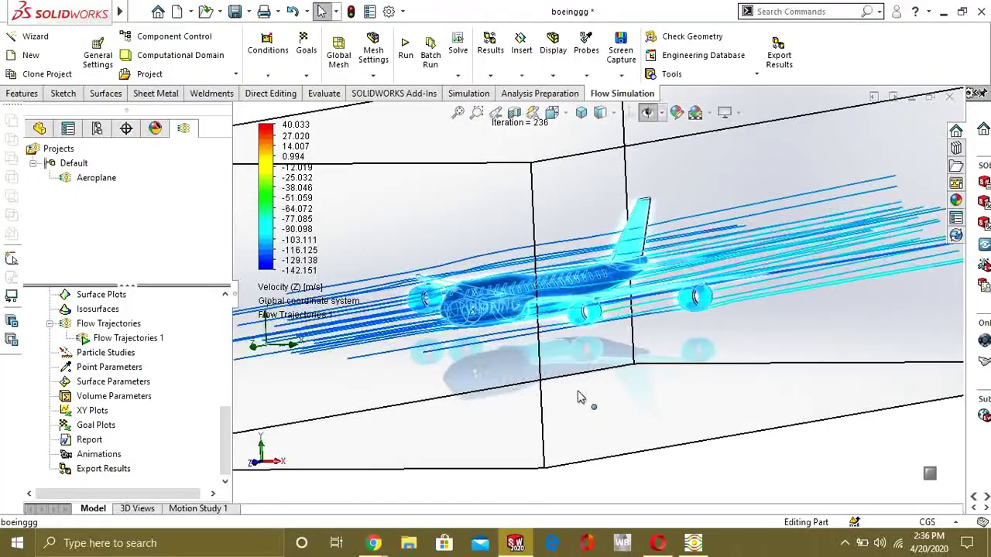
Restart the playback of Flow Trajectories 1 and examine the flow lines around the nose, wings and engines.
{"action": "right_click", "coordinate": [113, 339]}
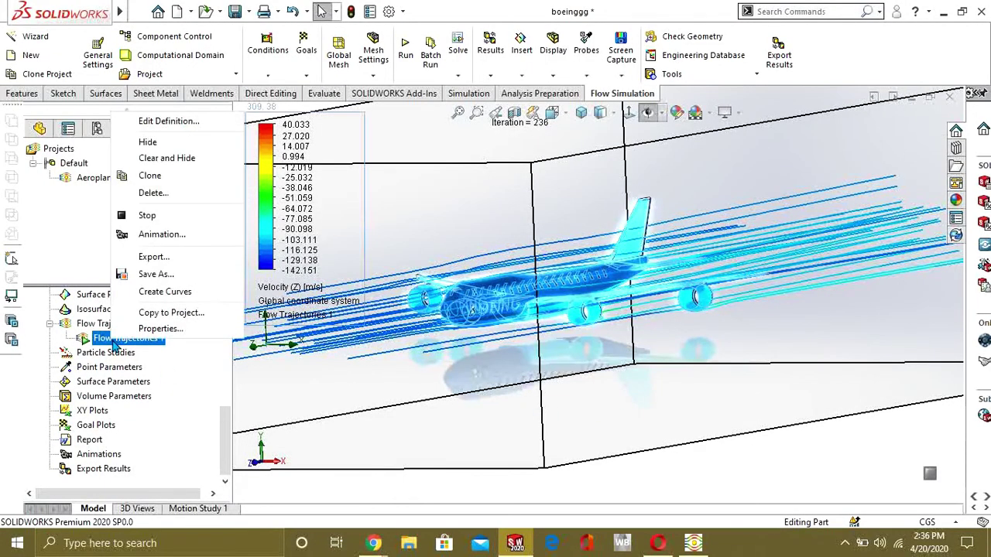
{"action": "left_click", "coordinate": [184, 215]}
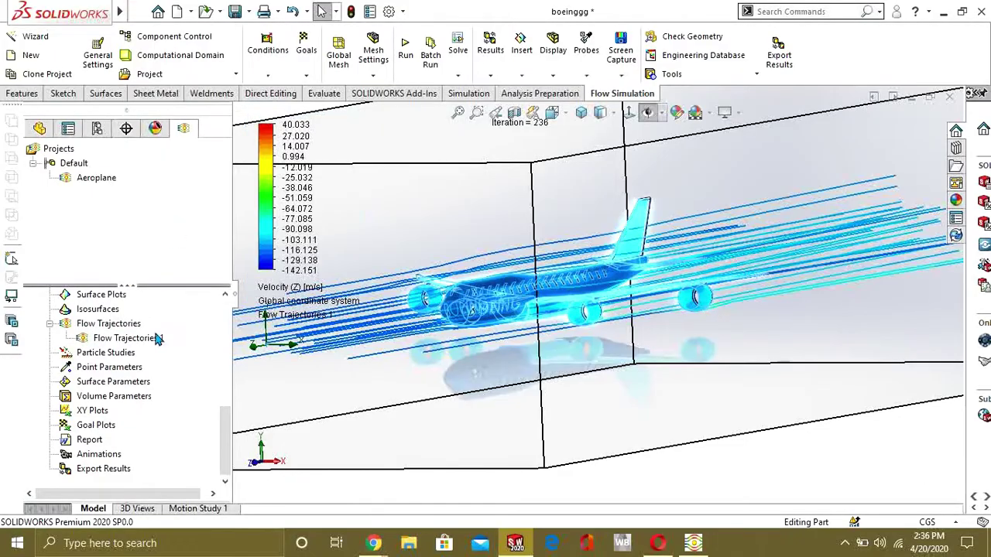
{"action": "right_click", "coordinate": [157, 339]}
{"action": "left_click", "coordinate": [167, 214]}
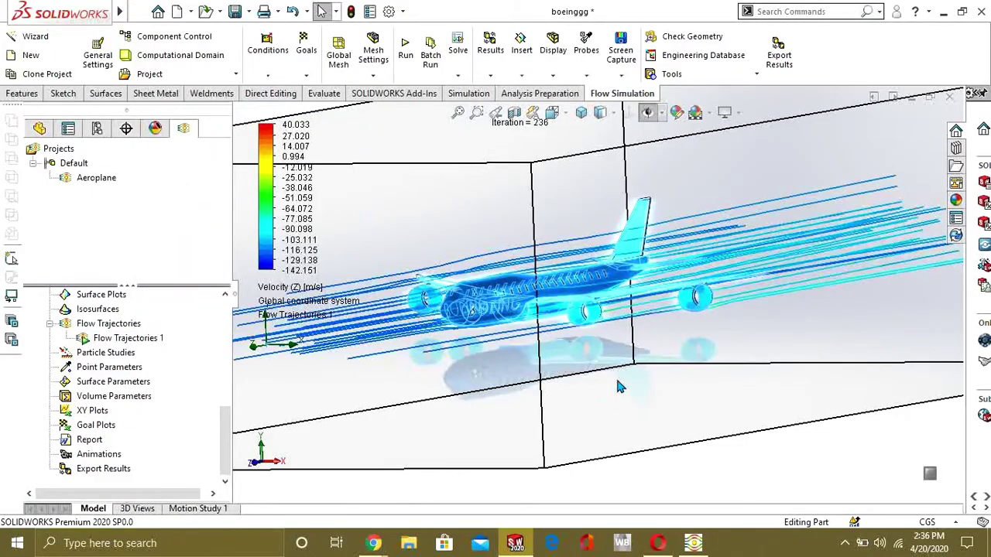
{"action": "middle_click_drag", "start_coordinate": [655, 375], "coordinate": [746, 367]}
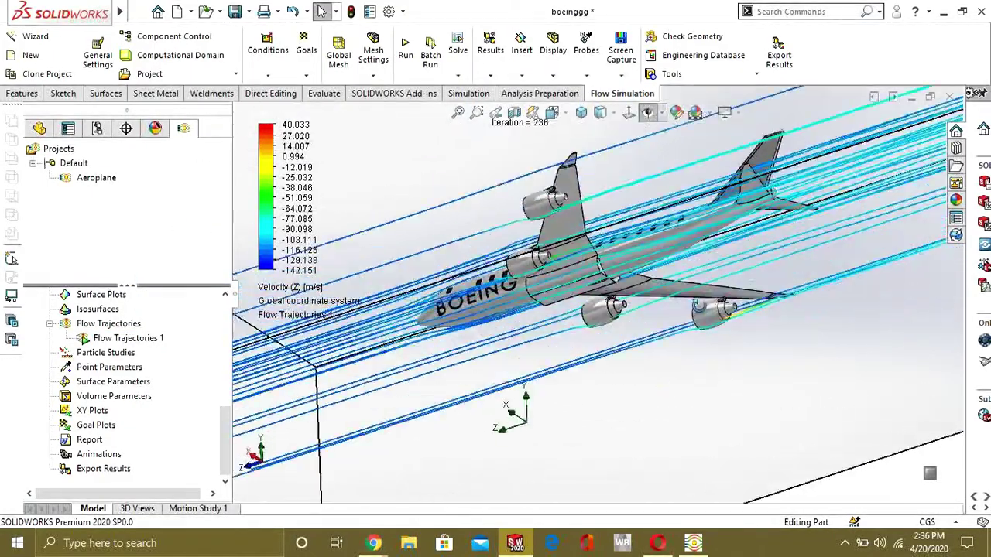
{"action": "middle_click_drag", "start_coordinate": [698, 306], "coordinate": [349, 402]}
{"action": "scroll", "coordinate": [410, 376], "scroll_direction": "down", "scroll_amount": 3}
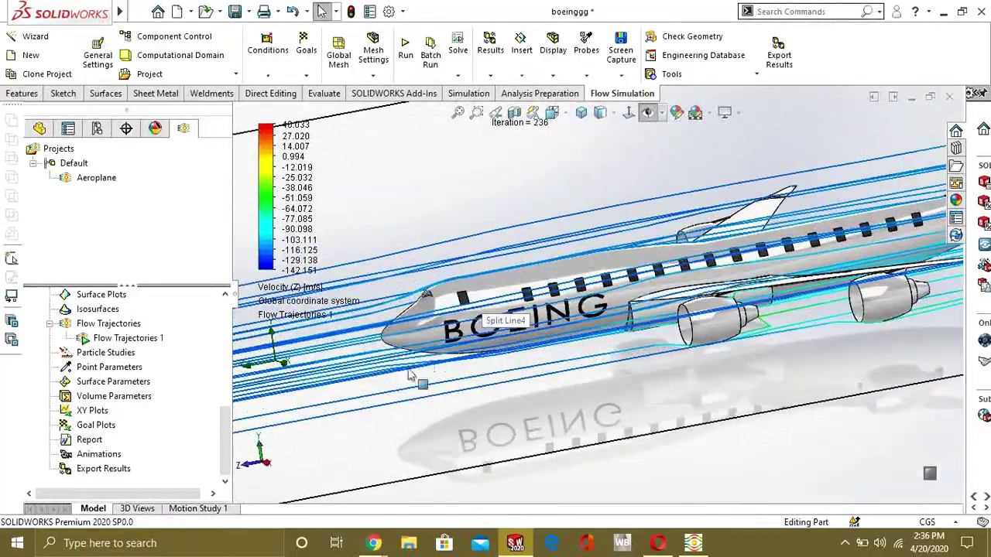
{"action": "middle_click_drag", "start_coordinate": [410, 375], "coordinate": [726, 318]}
{"action": "scroll", "coordinate": [658, 318], "scroll_direction": "down", "scroll_amount": 3}
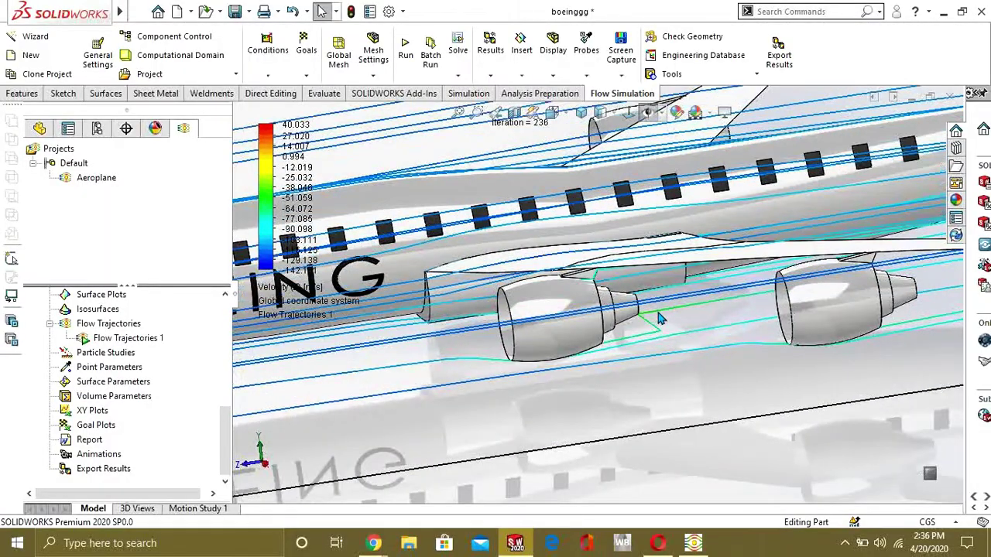
{"action": "scroll", "coordinate": [298, 197], "scroll_direction": "up", "scroll_amount": 2}
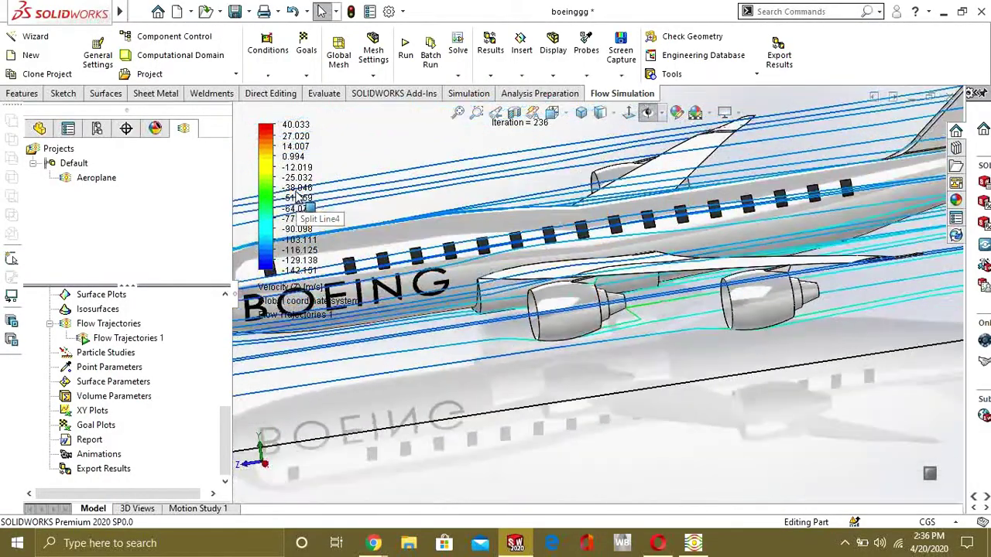
View the flow trajectories along the full length of the computational domain around the aircraft.
{"action": "scroll", "coordinate": [298, 197], "scroll_direction": "up", "scroll_amount": 4}
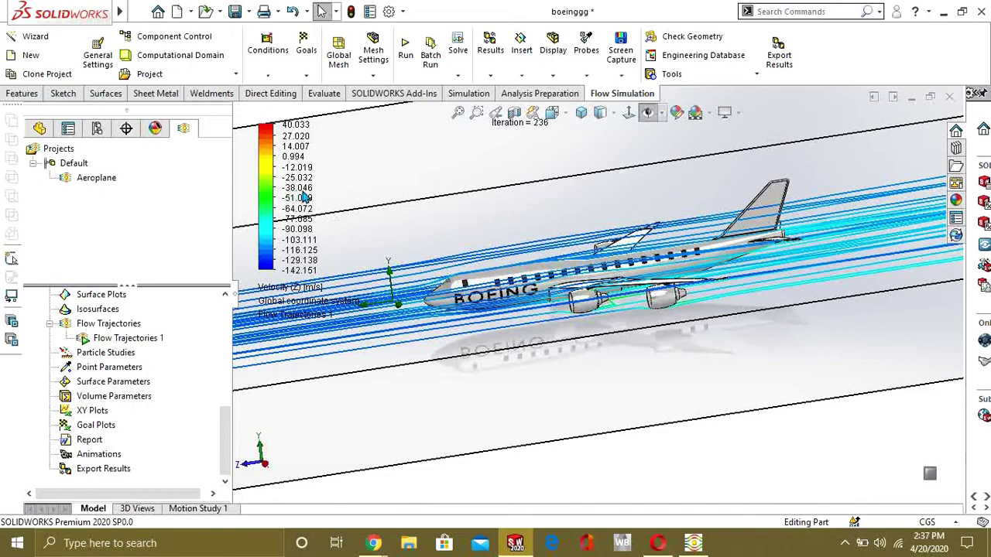
{"action": "scroll", "coordinate": [683, 304], "scroll_direction": "up", "scroll_amount": 3}
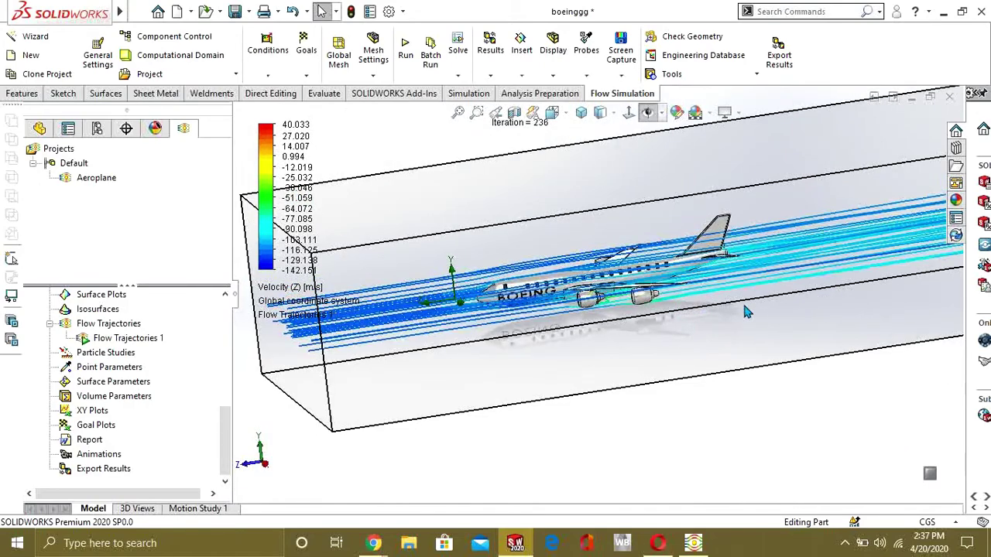
{"action": "scroll", "coordinate": [747, 312], "scroll_direction": "up", "scroll_amount": 2}
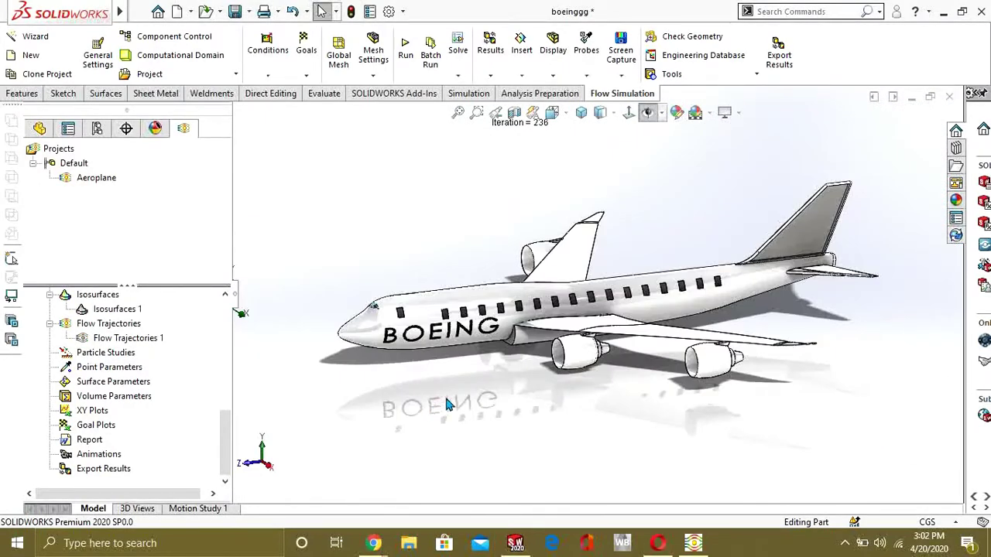
Start a goal plot over Iterations for GG Force (Y) 7 and show its summary table.
{"action": "middle_click_drag", "start_coordinate": [465, 373], "coordinate": [650, 362]}
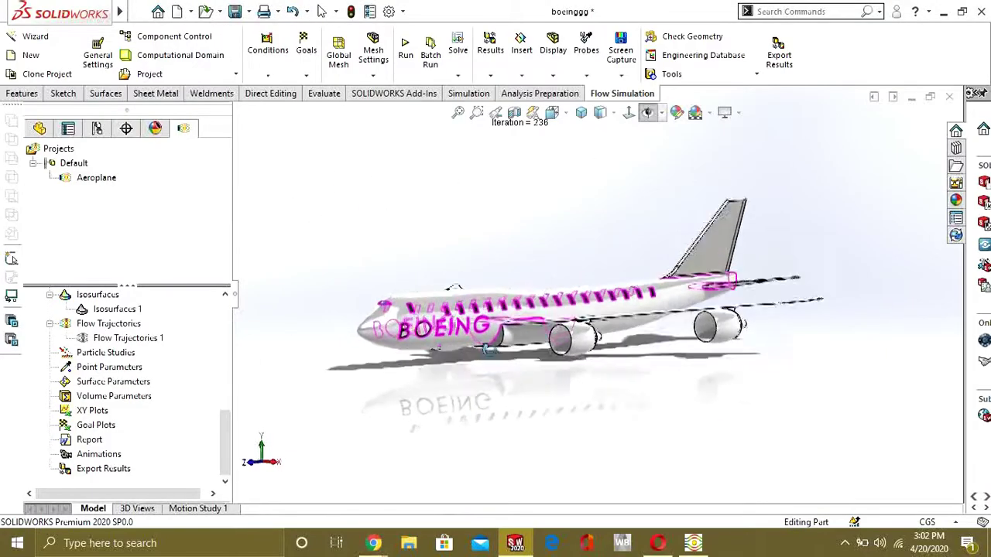
{"action": "right_click", "coordinate": [87, 432]}
{"action": "left_click", "coordinate": [128, 436]}
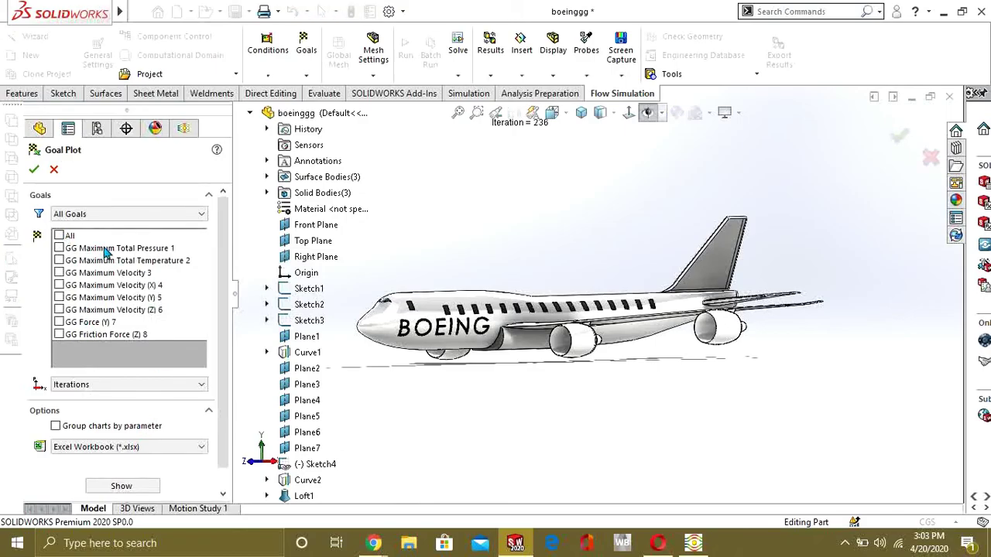
{"action": "left_click", "coordinate": [60, 324]}
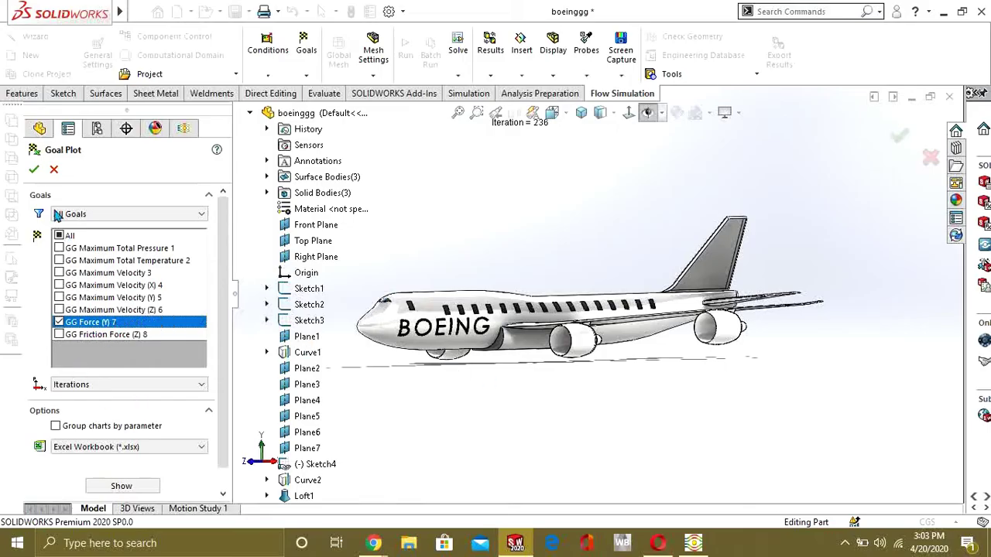
{"action": "scroll", "coordinate": [199, 340], "scroll_direction": "down", "scroll_amount": 1}
{"action": "left_click", "coordinate": [142, 462]}
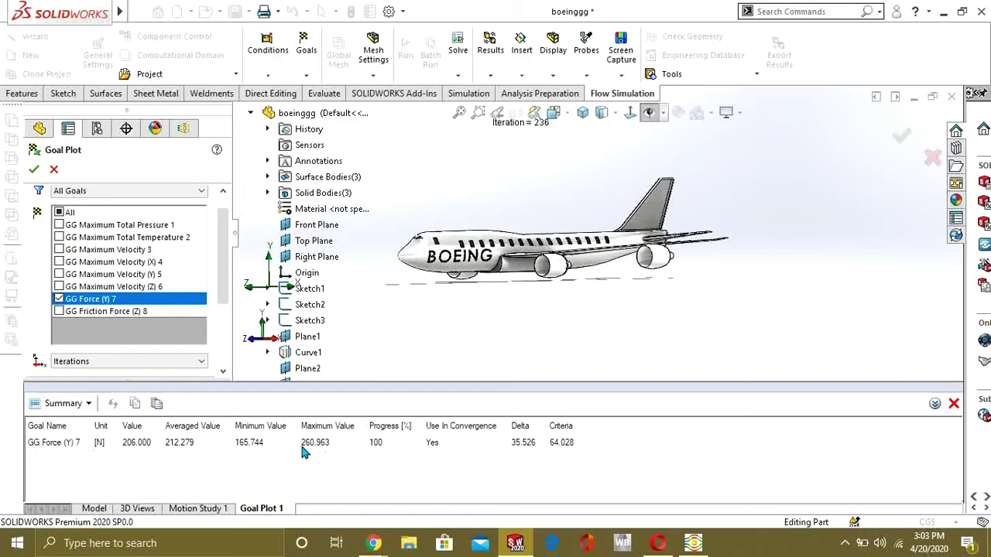
Add GG Friction Force (Z) 8 to the goal plot and refresh the summary table.
{"action": "left_click", "coordinate": [59, 311]}
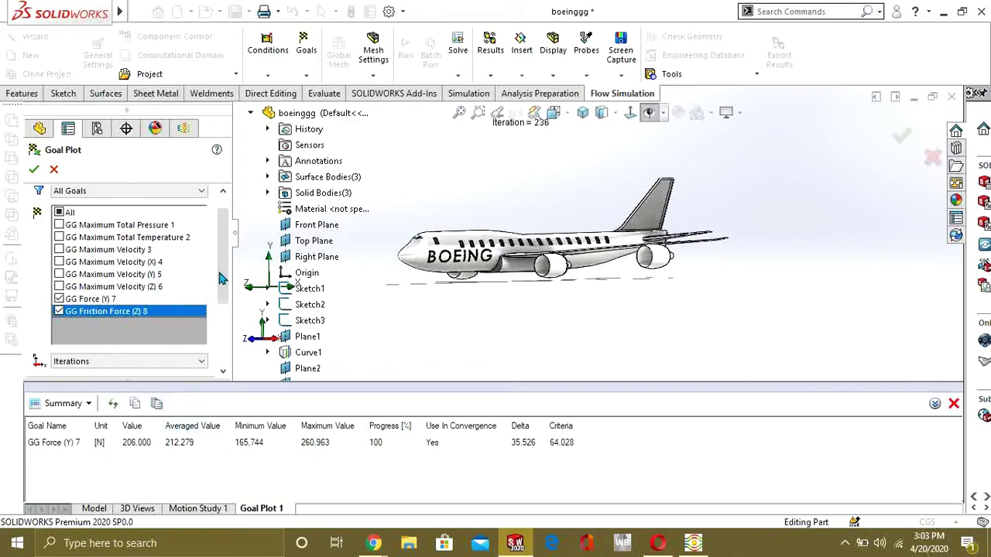
{"action": "scroll", "coordinate": [221, 279], "scroll_direction": "down", "scroll_amount": 3}
{"action": "left_click", "coordinate": [121, 367]}
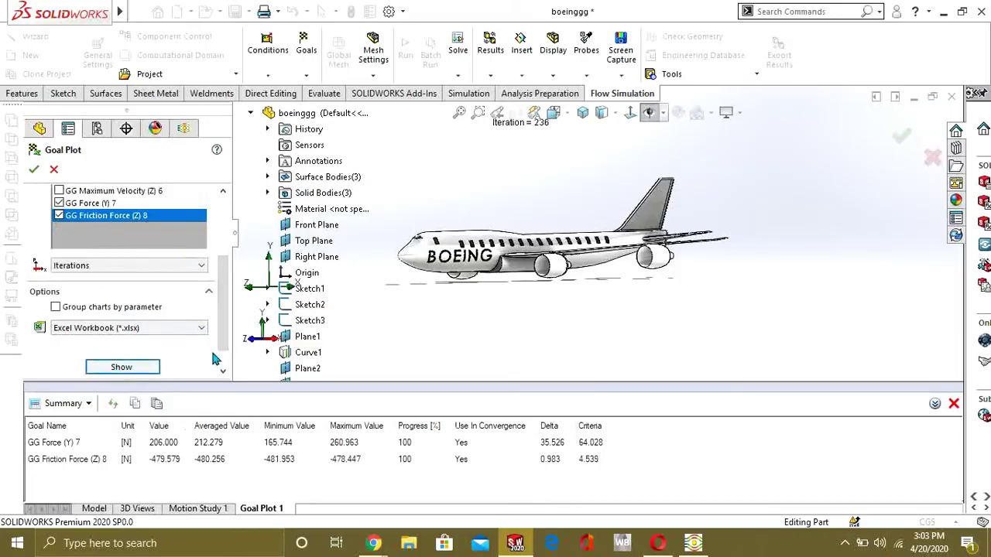
Add GG Maximum Total Pressure 1 and GG Maximum Total Temperature 2 to the goal plot, show the summary and accept the plot.
{"action": "scroll", "coordinate": [220, 260], "scroll_direction": "up", "scroll_amount": 3}
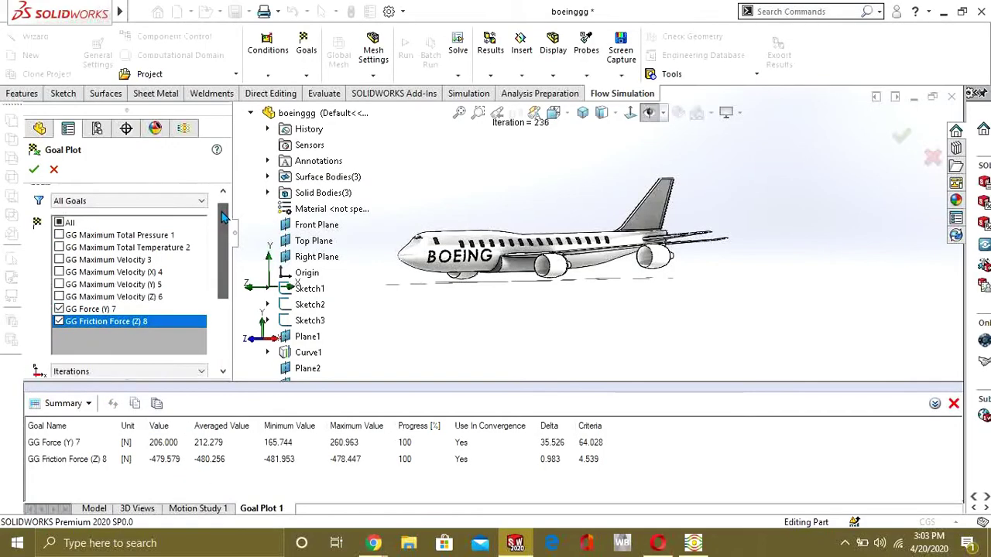
{"action": "left_click", "coordinate": [68, 284]}
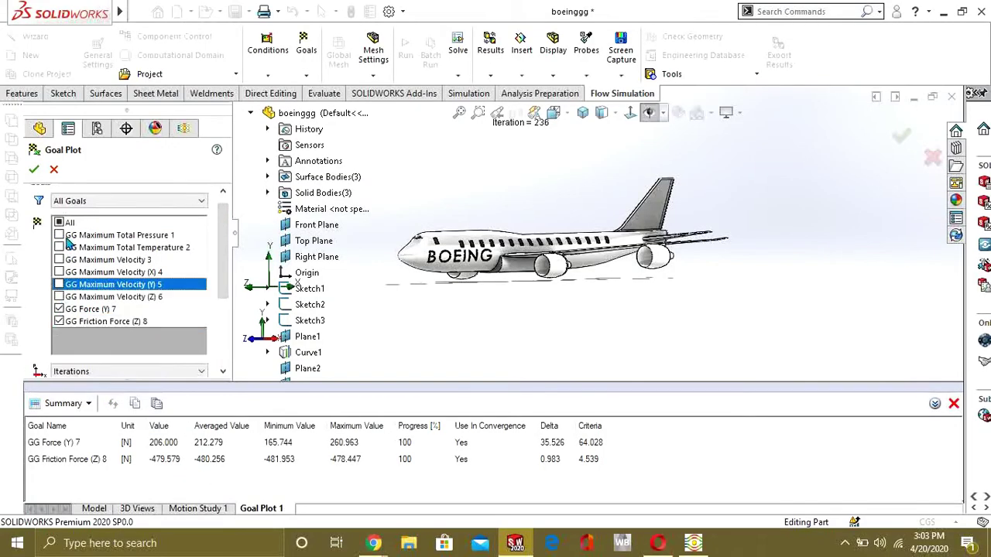
{"action": "left_click", "coordinate": [70, 236]}
{"action": "scroll", "coordinate": [124, 340], "scroll_direction": "down", "scroll_amount": 3}
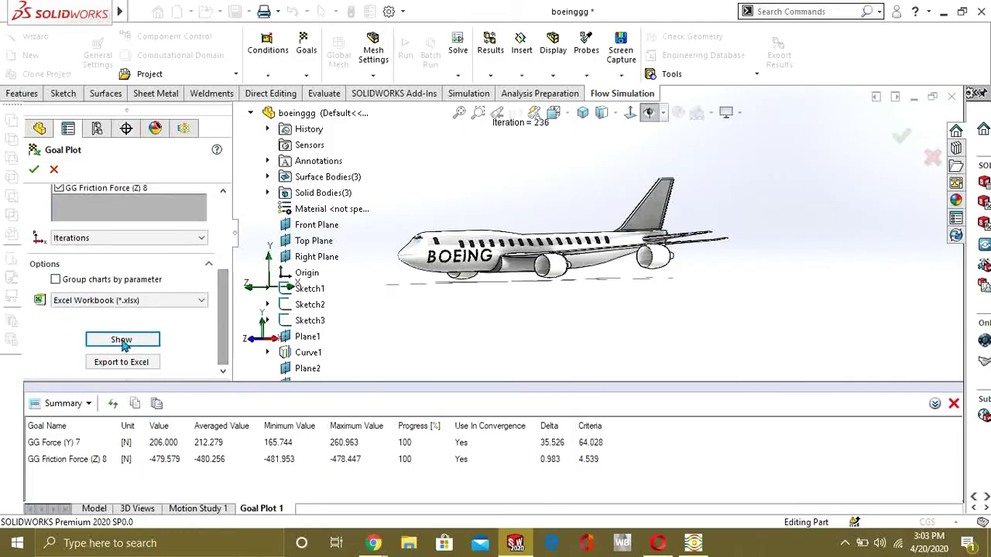
{"action": "left_click", "coordinate": [122, 342]}
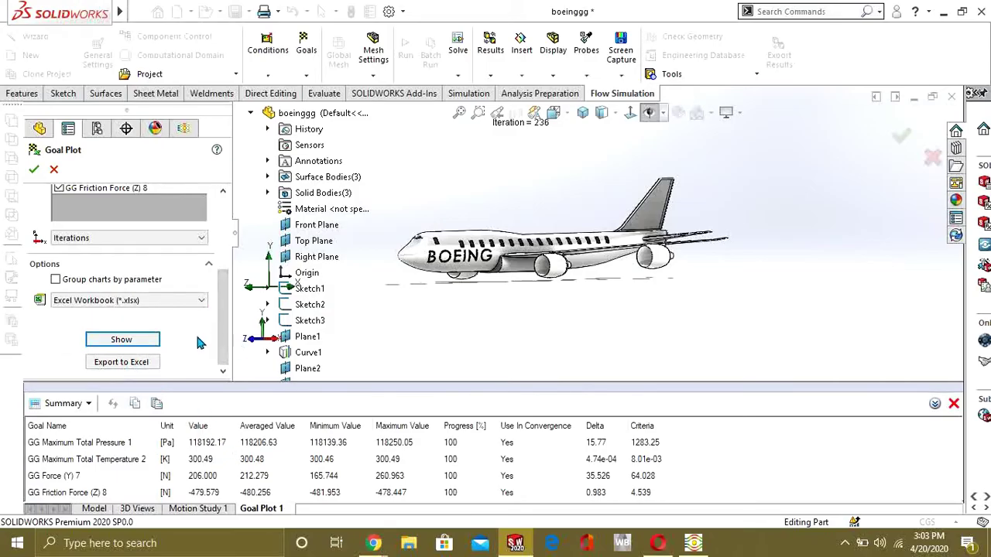
{"action": "left_click", "coordinate": [901, 137]}
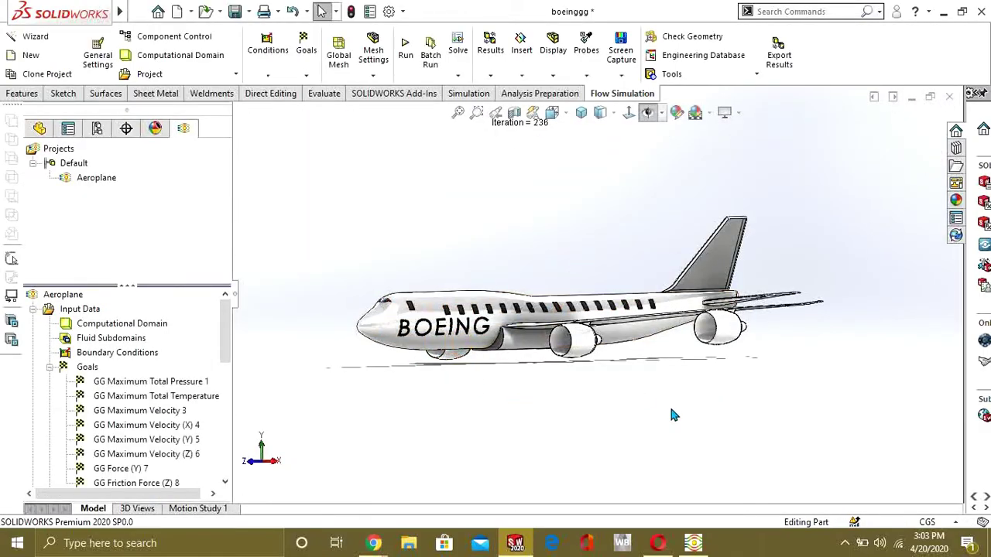
Switch to the Flow Simulation solver window and insert a goal plot of GG Force (Y) 7.
{"action": "left_click", "coordinate": [693, 542]}
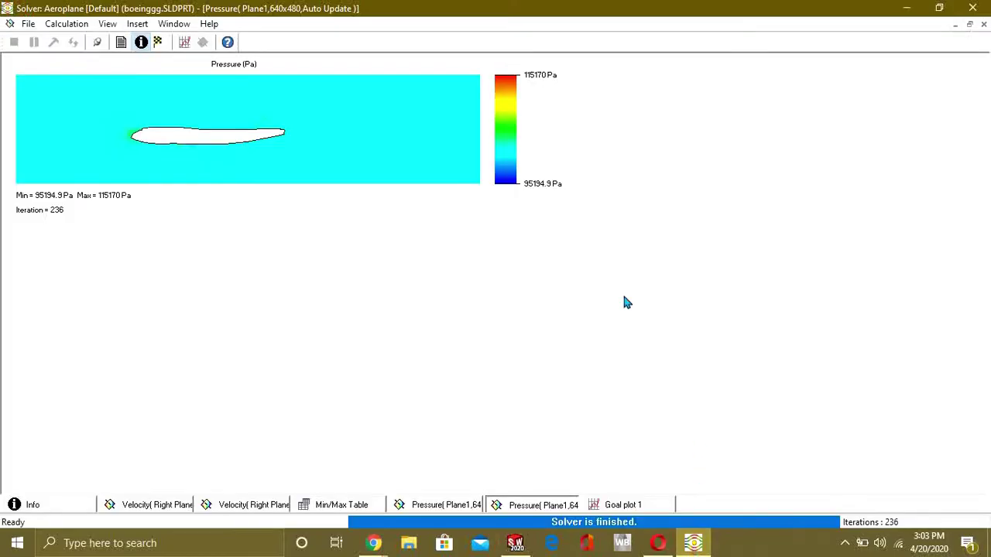
{"action": "left_click", "coordinate": [138, 24]}
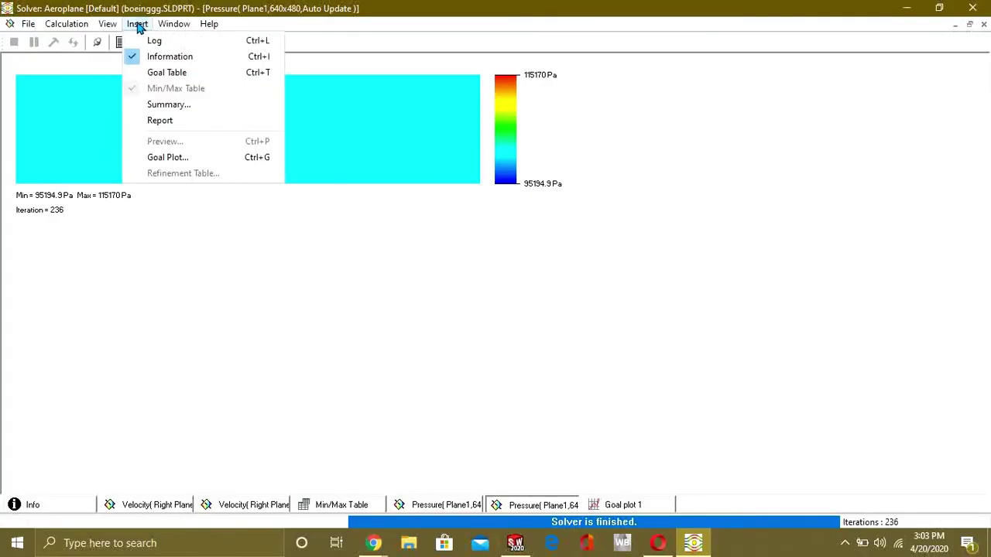
{"action": "left_click", "coordinate": [174, 158]}
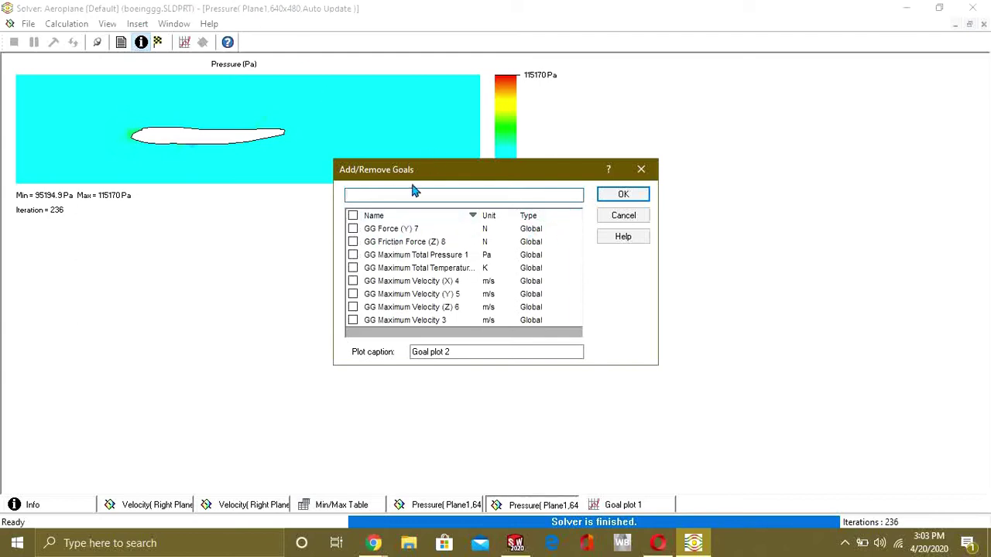
{"action": "left_click_drag", "start_coordinate": [420, 171], "coordinate": [363, 149]}
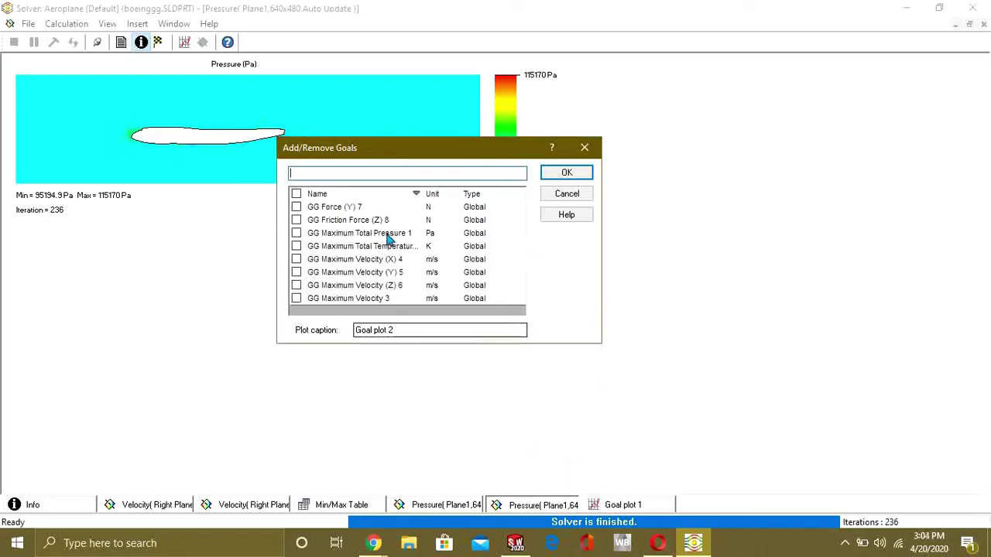
{"action": "left_click", "coordinate": [296, 206]}
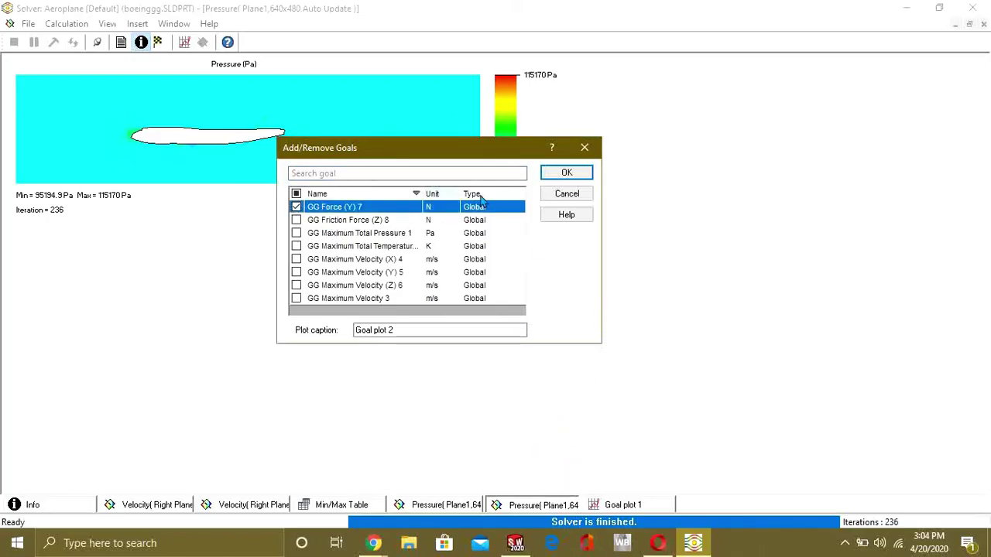
{"action": "left_click", "coordinate": [560, 177]}
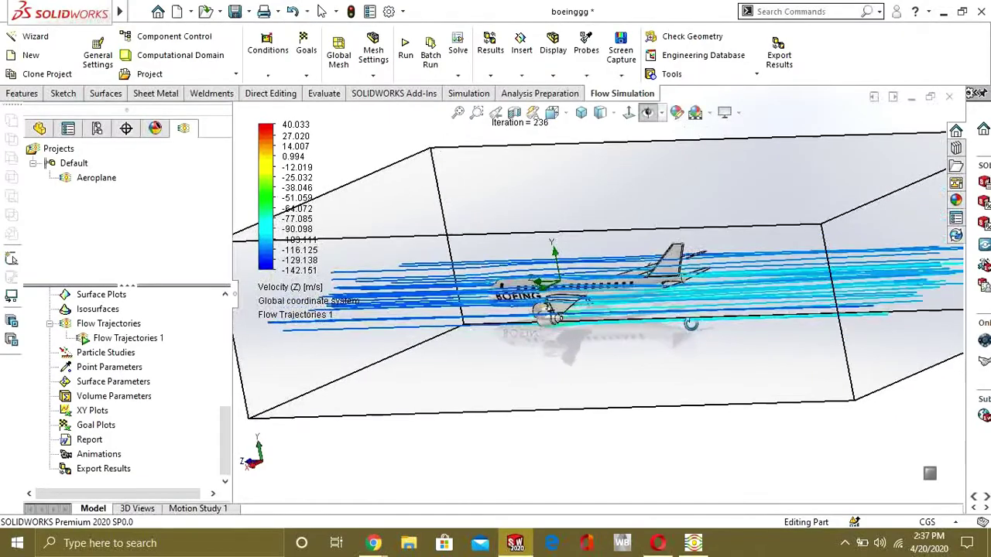
Examine the Velocity (Z) flow trajectories around the aircraft from several angles, both close up and across the whole domain.
{"action": "middle_click_drag", "start_coordinate": [691, 323], "coordinate": [575, 325]}
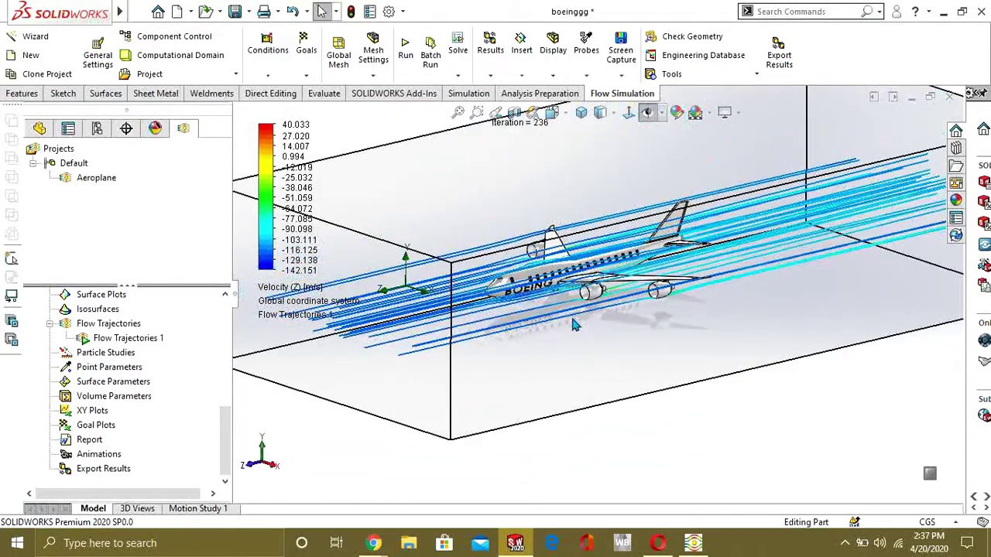
{"action": "scroll", "coordinate": [572, 322], "scroll_direction": "up", "scroll_amount": 3}
{"action": "scroll", "coordinate": [581, 321], "scroll_direction": "down", "scroll_amount": 3}
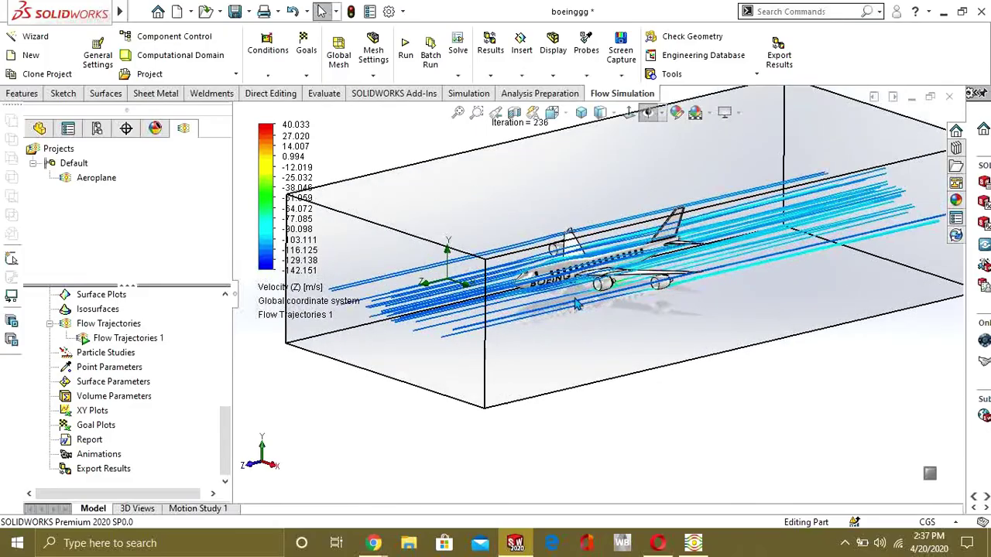
{"action": "middle_click_drag", "start_coordinate": [558, 298], "coordinate": [551, 362]}
{"action": "scroll", "coordinate": [585, 288], "scroll_direction": "down", "scroll_amount": 1}
{"action": "scroll", "coordinate": [553, 341], "scroll_direction": "up", "scroll_amount": 4}
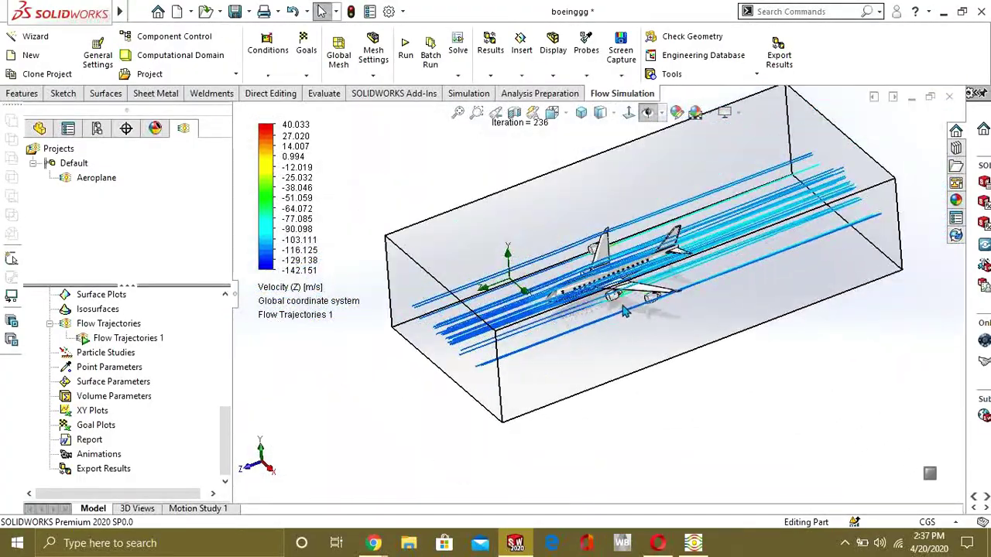
{"action": "scroll", "coordinate": [561, 312], "scroll_direction": "down", "scroll_amount": 2}
{"action": "scroll", "coordinate": [561, 312], "scroll_direction": "down", "scroll_amount": 3}
{"action": "scroll", "coordinate": [565, 302], "scroll_direction": "up", "scroll_amount": 3}
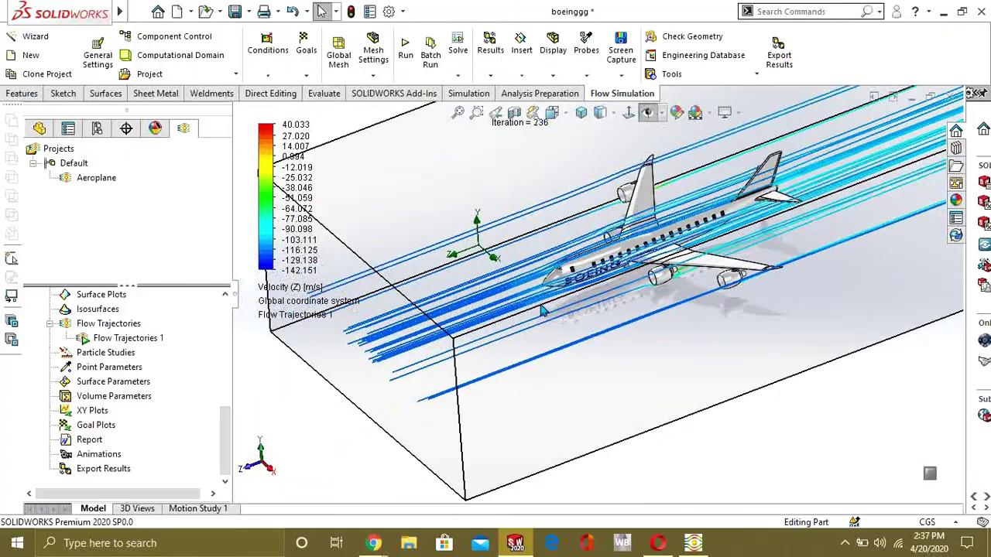
{"action": "scroll", "coordinate": [568, 293], "scroll_direction": "down", "scroll_amount": 1}
{"action": "middle_click_drag", "start_coordinate": [566, 294], "coordinate": [658, 309]}
{"action": "scroll", "coordinate": [641, 275], "scroll_direction": "down", "scroll_amount": 1}
{"action": "scroll", "coordinate": [646, 286], "scroll_direction": "up", "scroll_amount": 3}
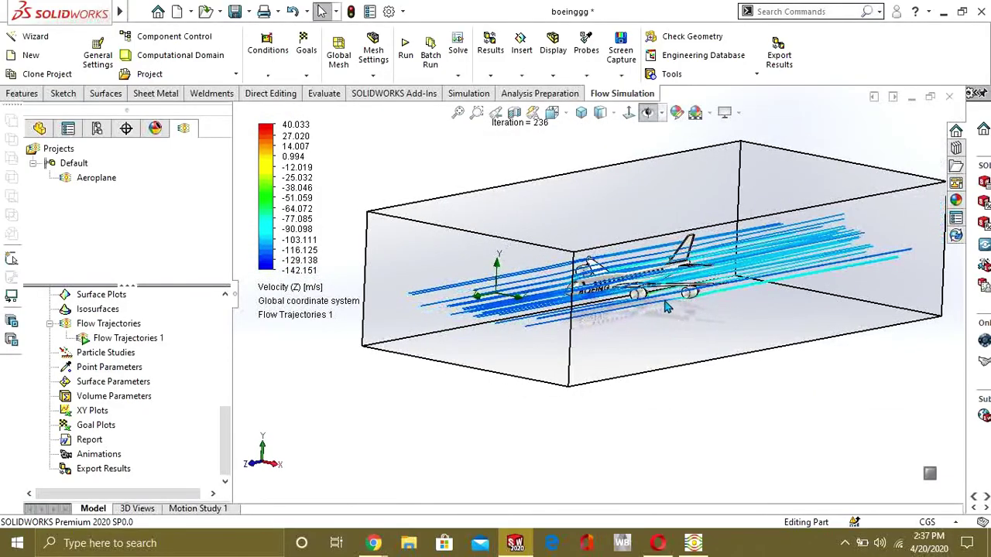